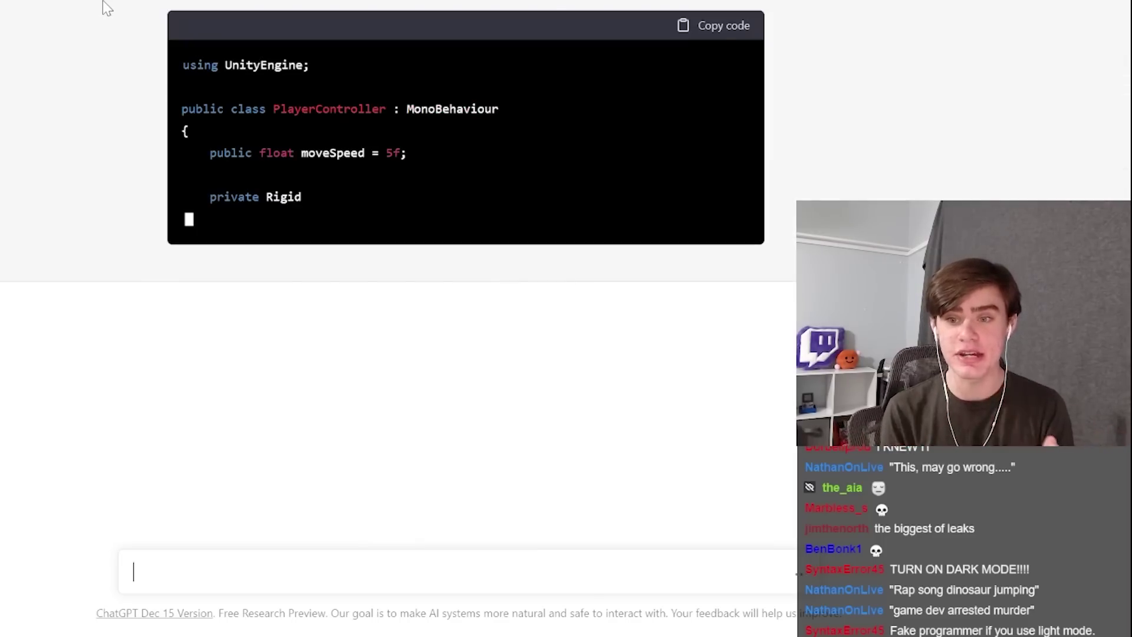
# Ask ChatGPT for a 2D Unity C# player movement script, then go to the Stable Diffusion playground.
pyautogui.write('t')
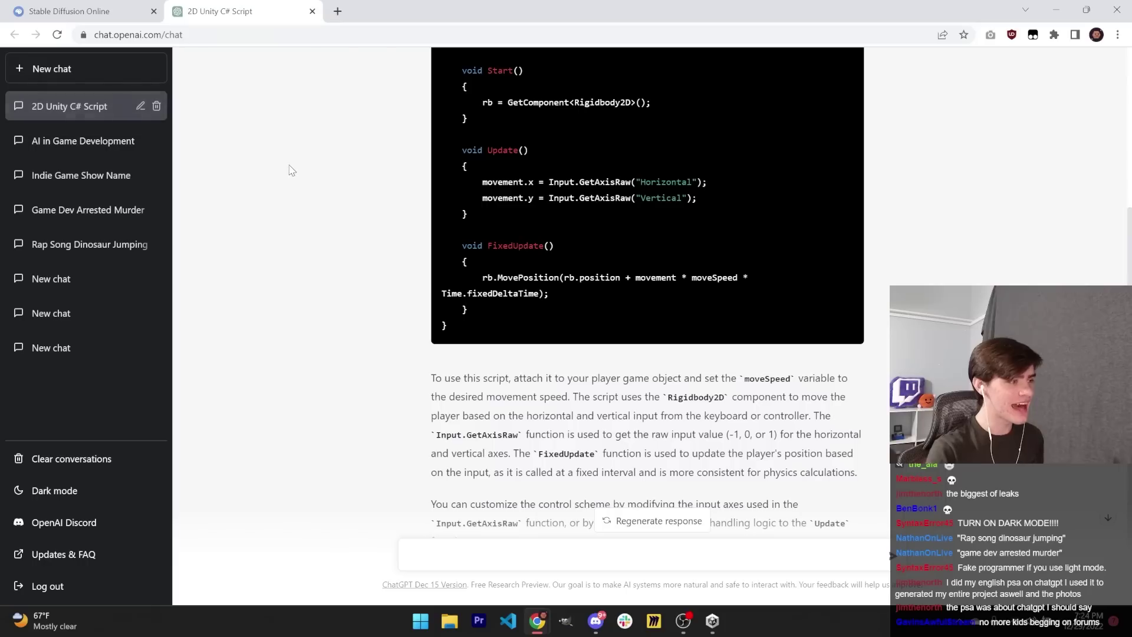
pyautogui.click(77, 7)
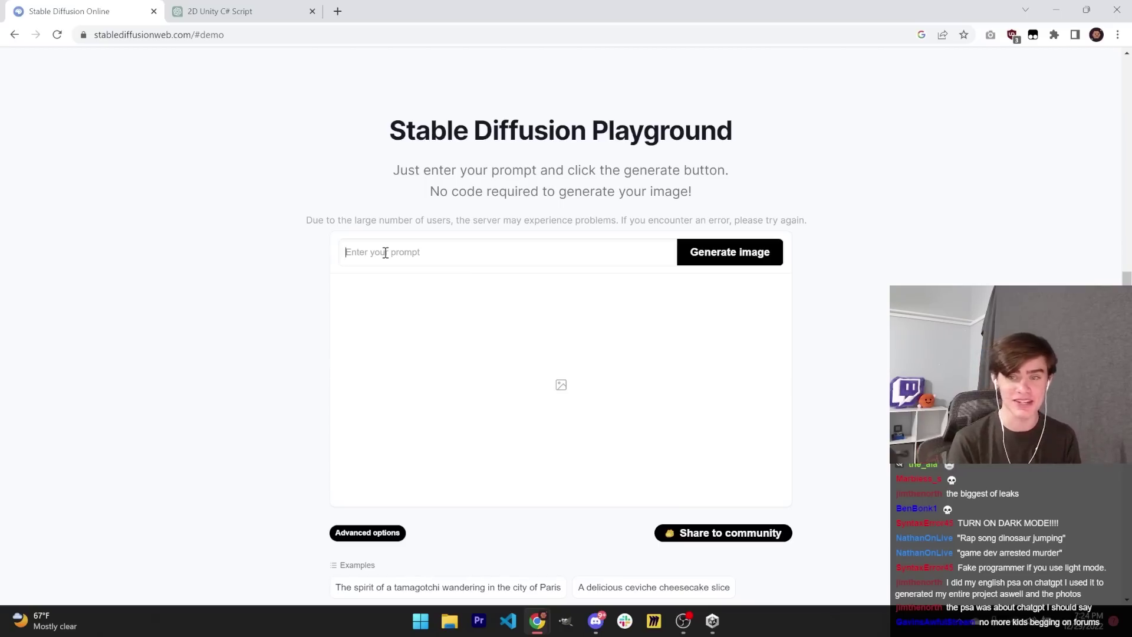
# Generate images for the prompt 'a very handsome looking man with' flowing brown hair in a dark green shirt.
pyautogui.write('a very handsome looking')
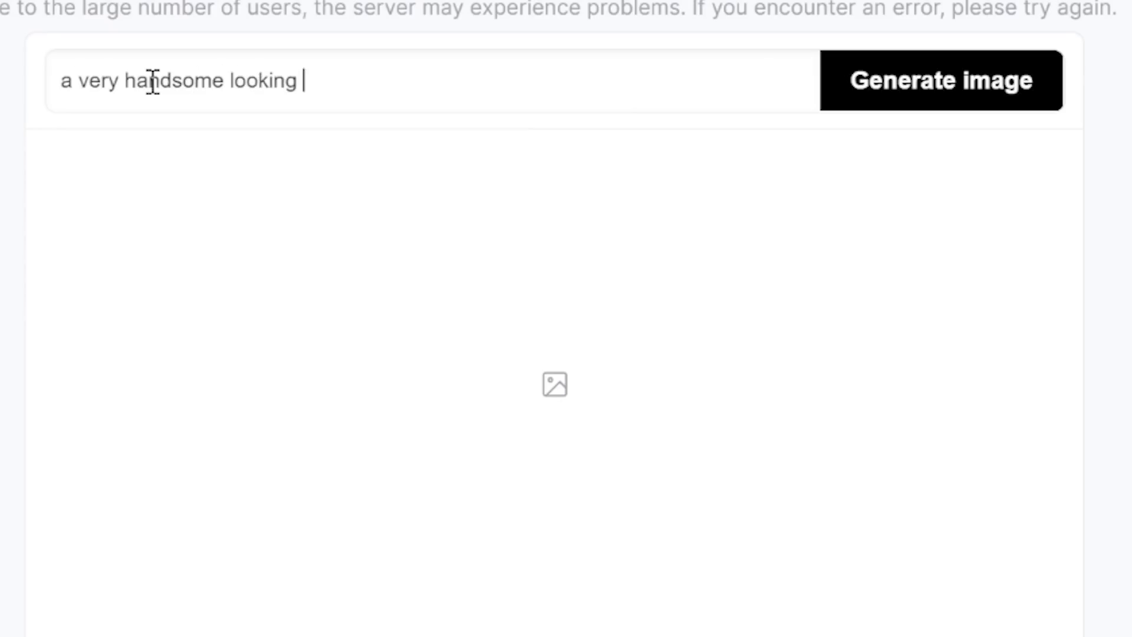
pyautogui.write(' man wit')
pyautogui.write('h flowing brown hair wearing')
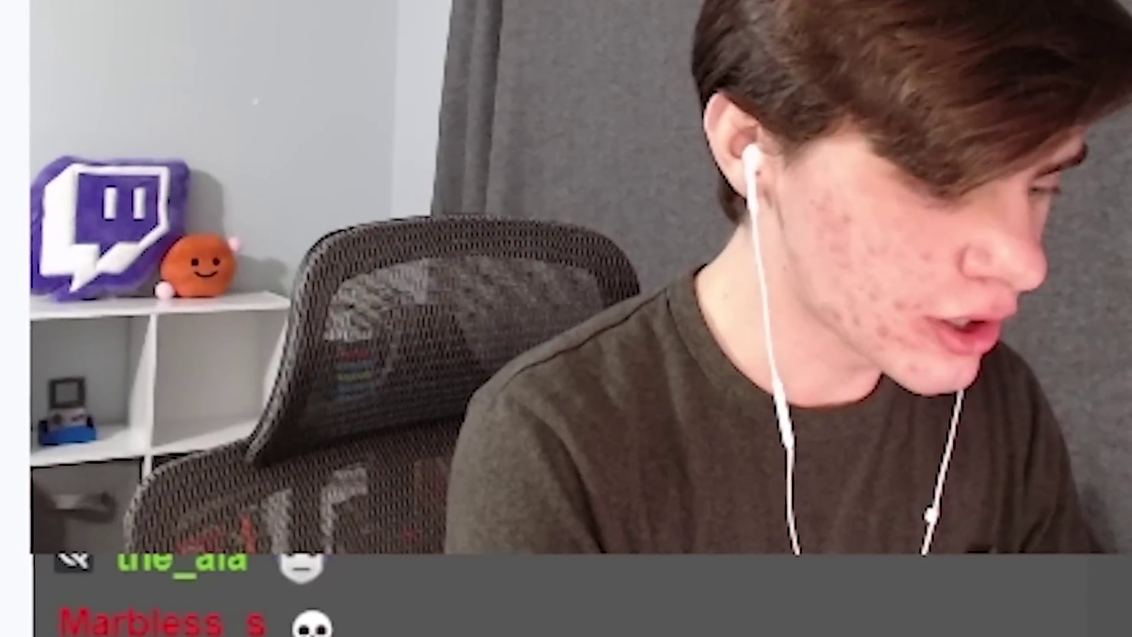
pyautogui.write('dark green shi')
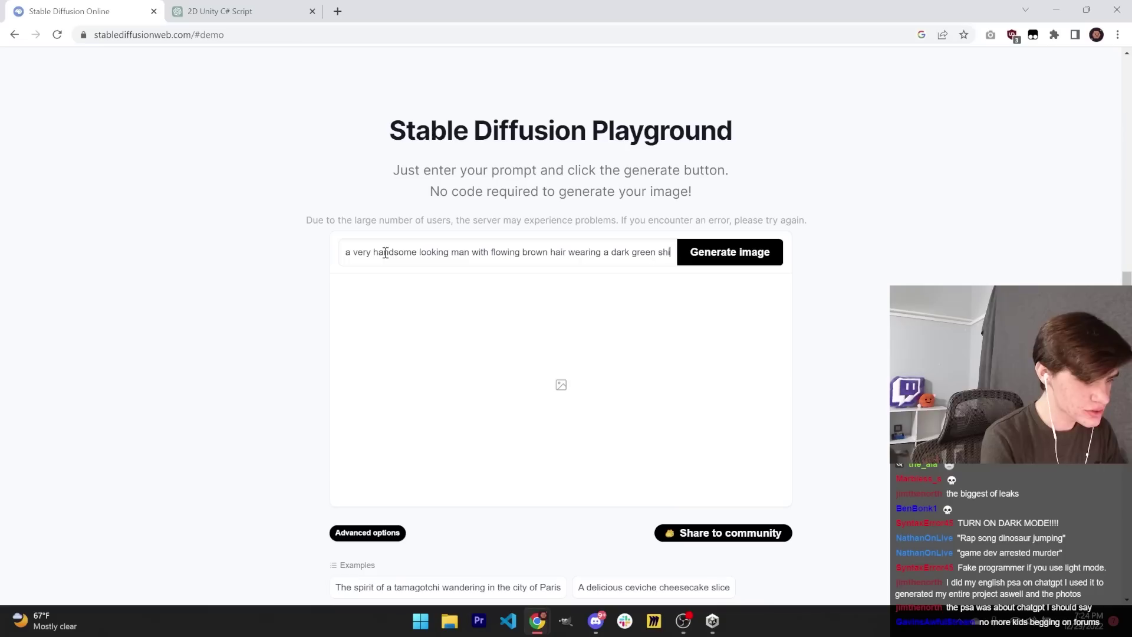
pyautogui.write('rt')
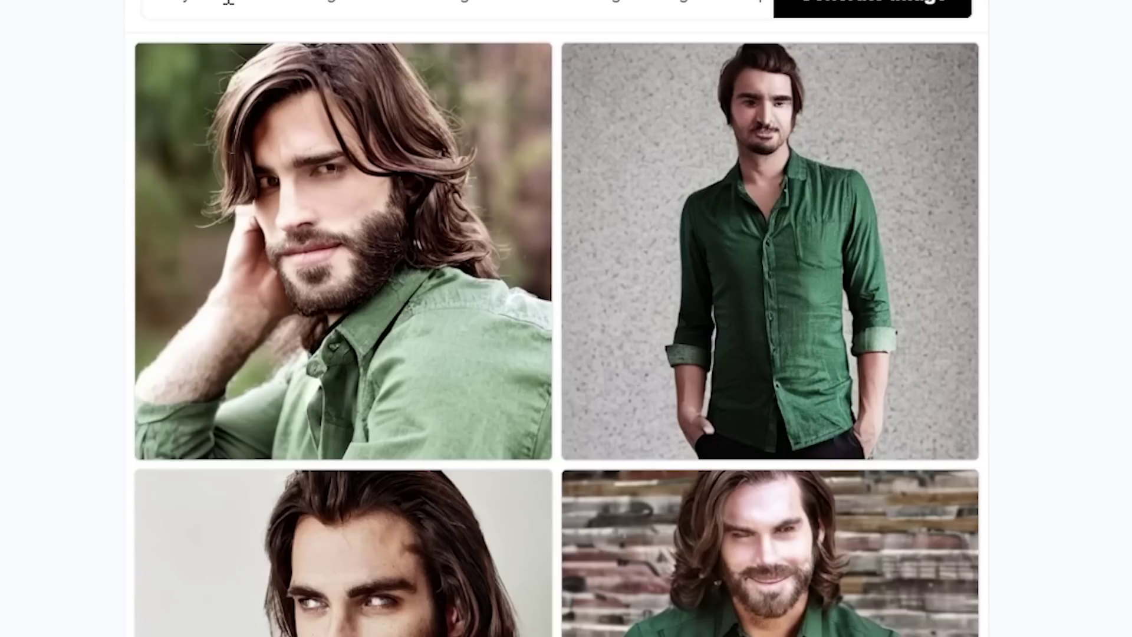
pyautogui.scroll(-4, 556, 318)
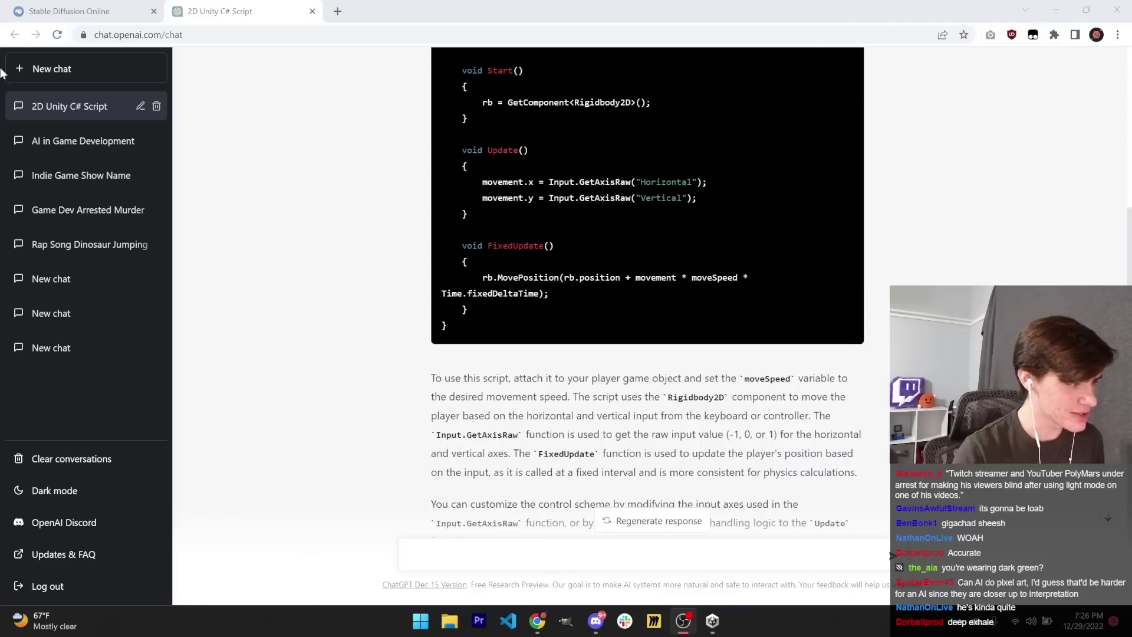
# Search Google for '90 minute timer' in a new browser tab.
pyautogui.click(335, 12)
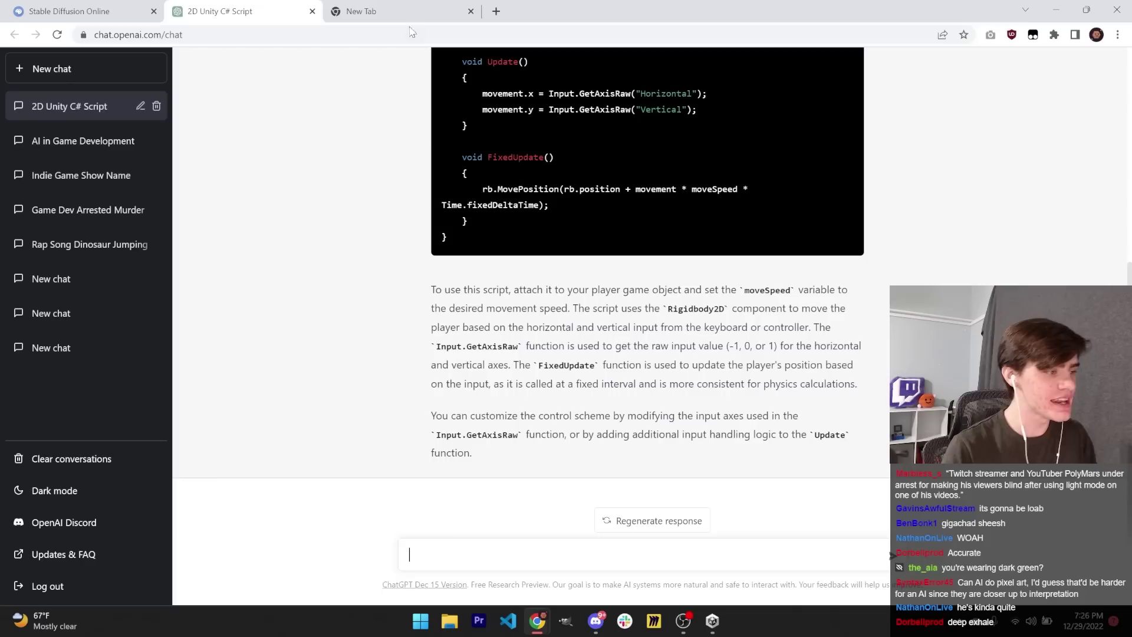
pyautogui.hotkey('ctrl', 't')
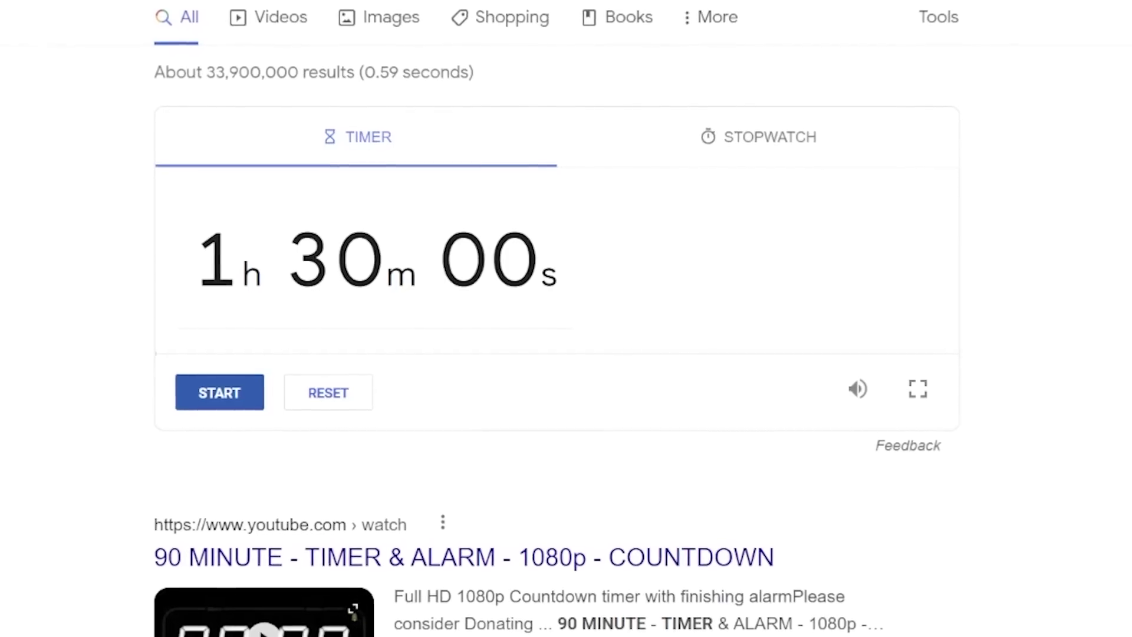
# Start the Google 1h 30m countdown timer.
pyautogui.click(189, 393)
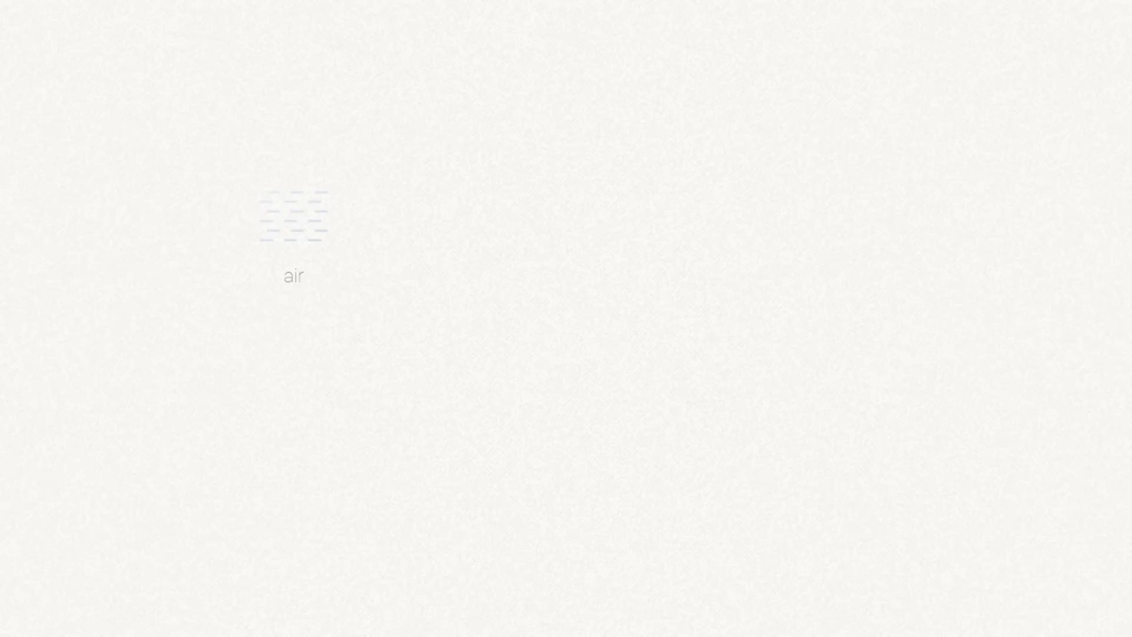
# Combine fire with air to discover energy, and place another fire element on the board.
pyautogui.moveTo(848, 268); pyautogui.dragTo(289, 227)
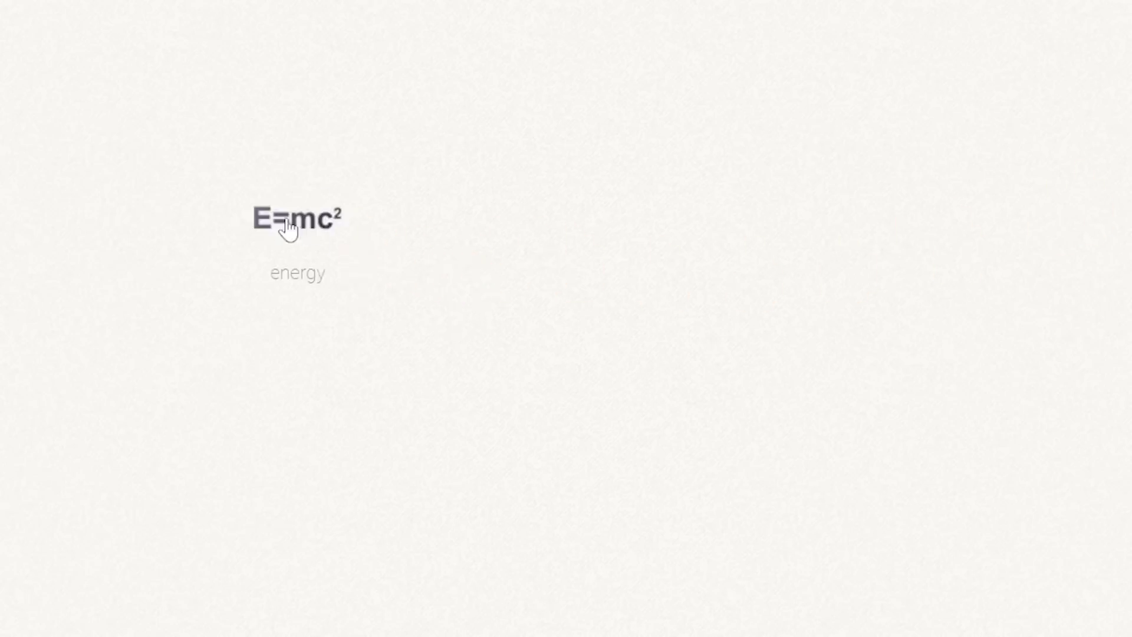
pyautogui.moveTo(1006, 188); pyautogui.dragTo(715, 218)
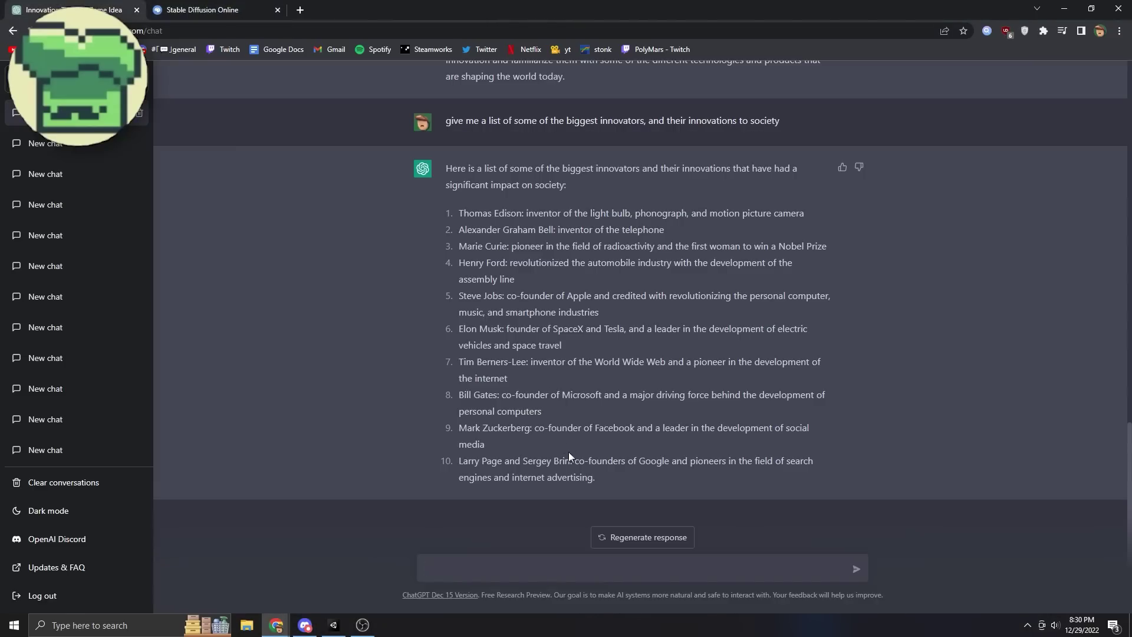
pyautogui.moveTo(581, 470); pyautogui.dragTo(534, 437)
pyautogui.click(534, 439)
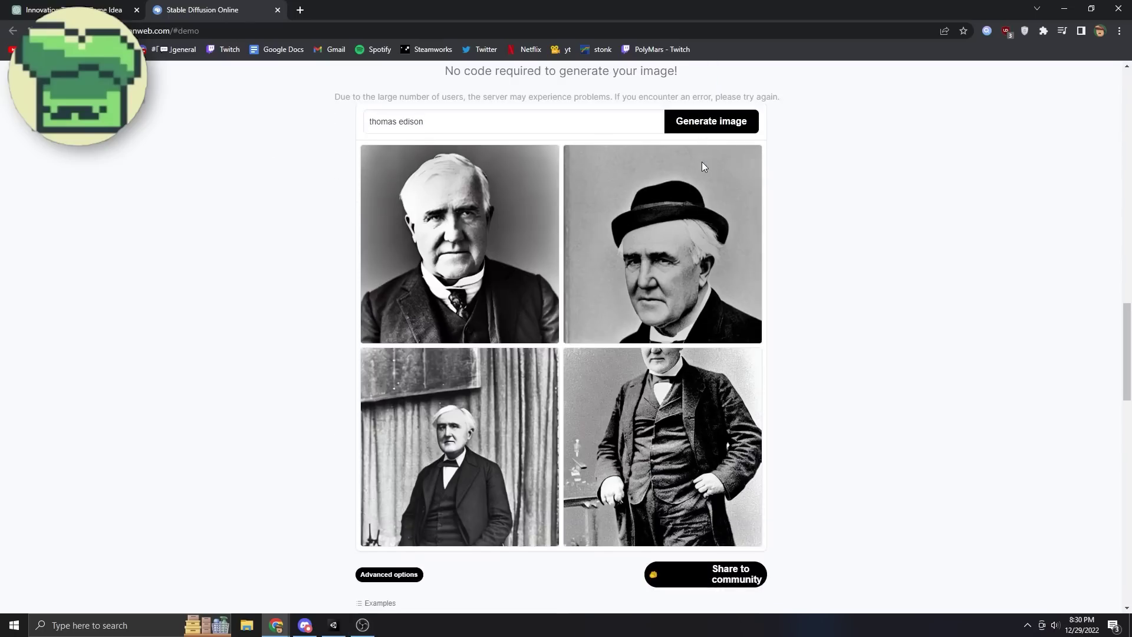
# Enlarge the bottom-left Thomas Edison portrait and bring up its save-image menu.
pyautogui.click(475, 403)
pyautogui.rightClick(606, 314)
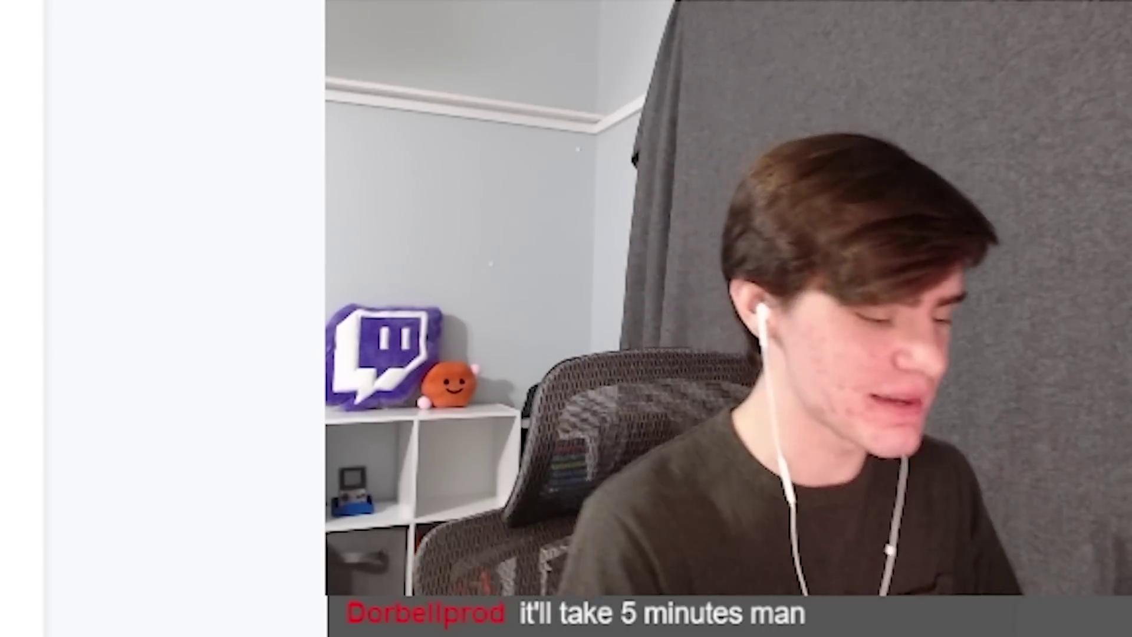
# Write 'Final Element: Cake' in the ChatGPT Game document.
pyautogui.write('Final')
pyautogui.write(' Element: Cak')
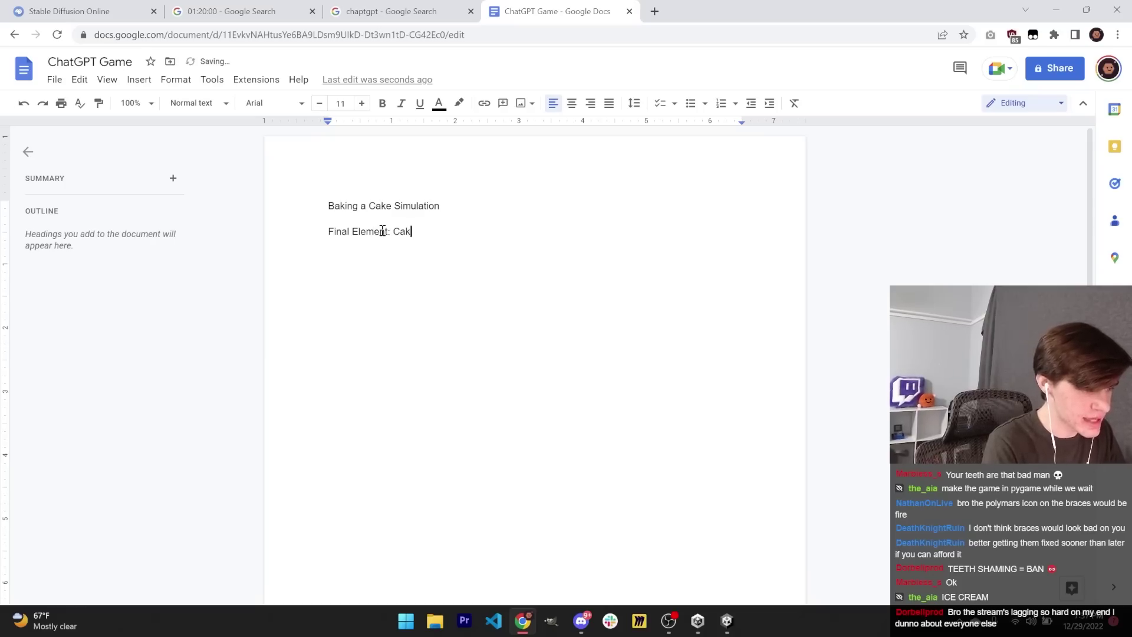
pyautogui.write('e')
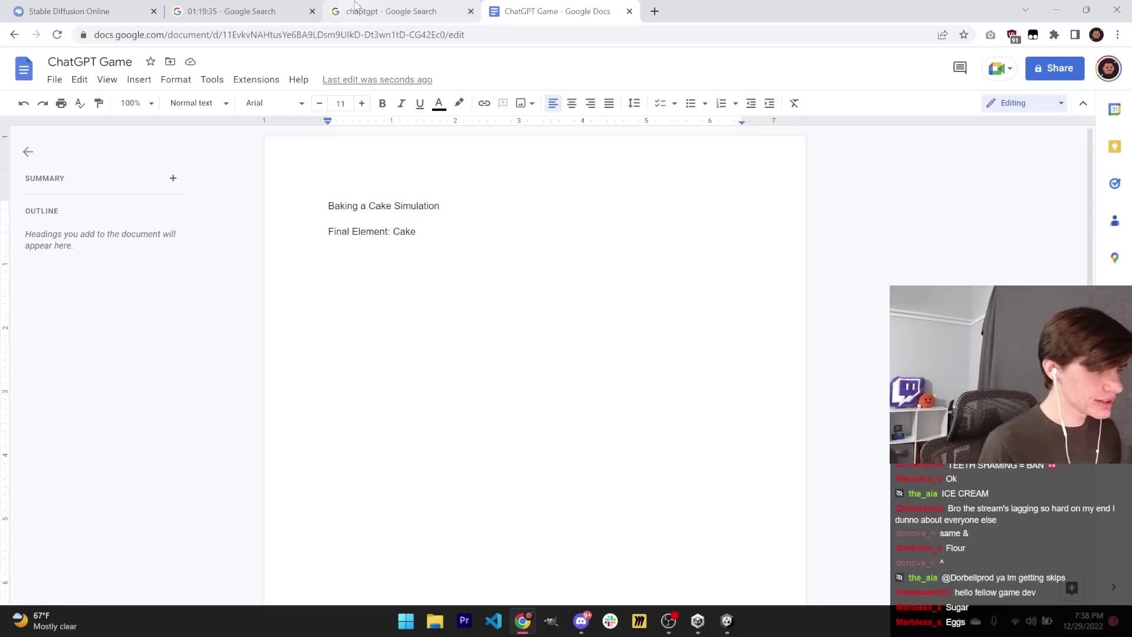
pyautogui.click(356, 4)
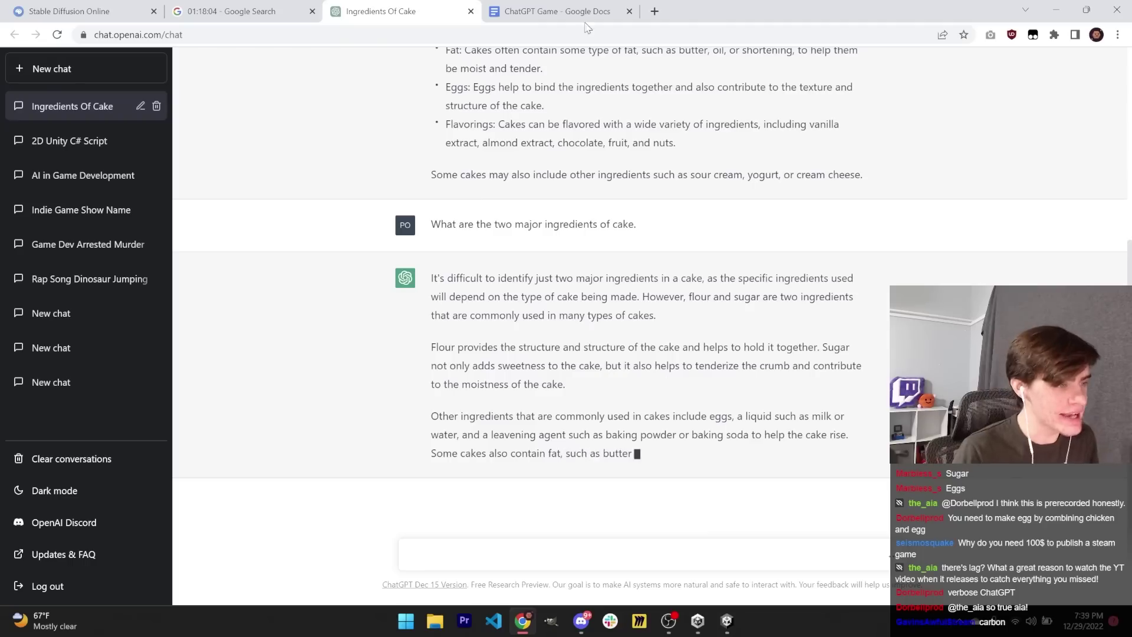
pyautogui.click(554, 11)
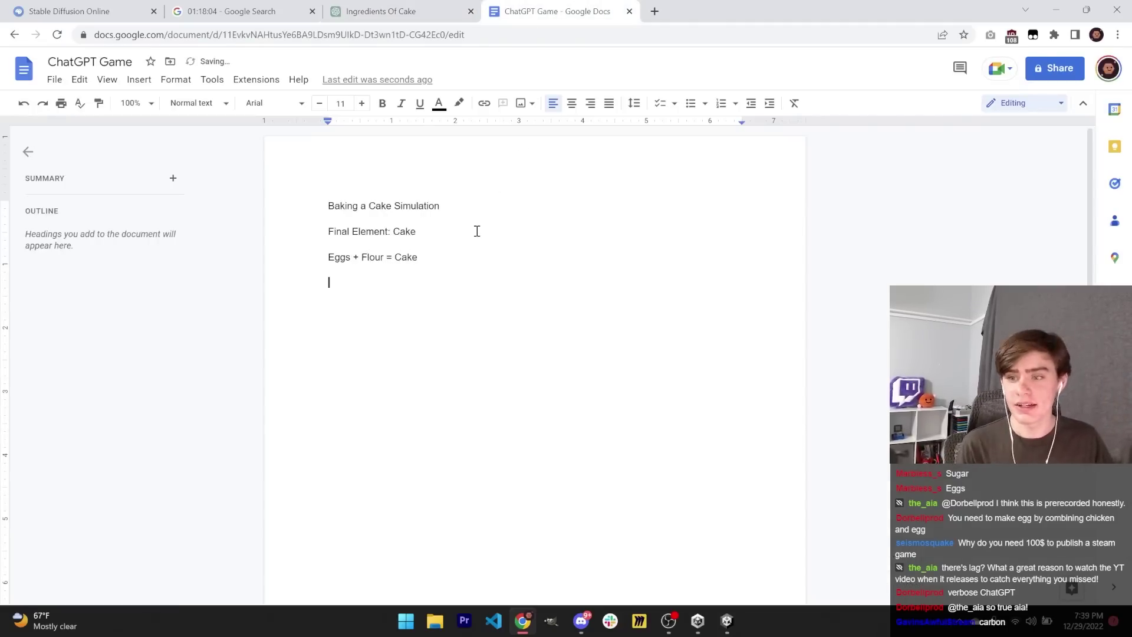
# Add a 'Chicken +' recipe line, then start asking ChatGPT about egg-laying instruments.
pyautogui.write('Chicken +')
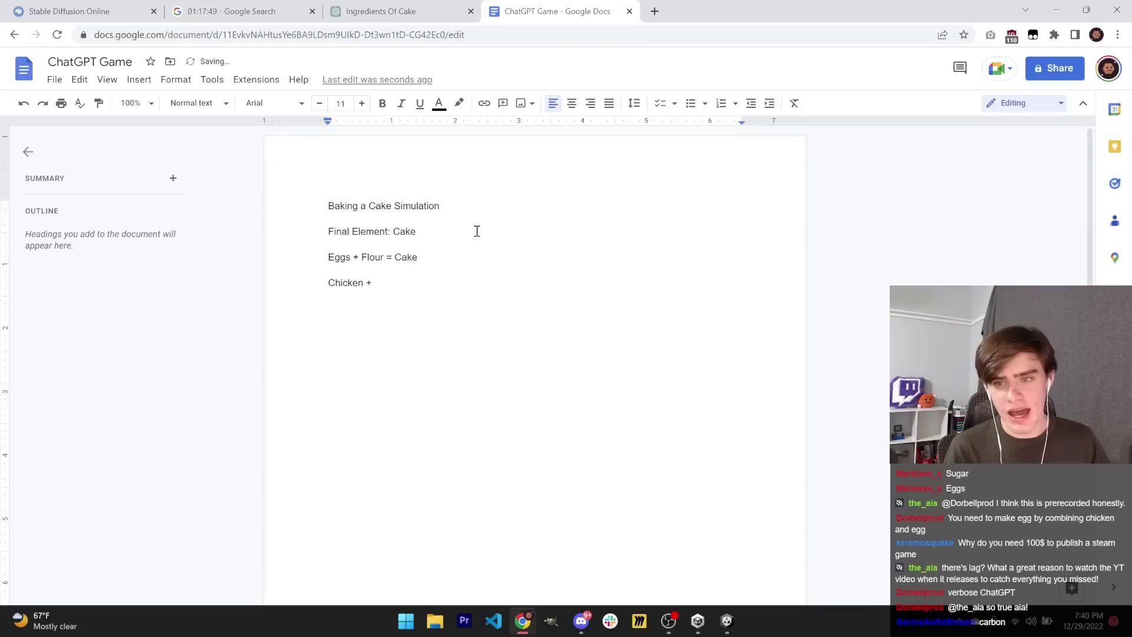
pyautogui.click(448, 6)
pyautogui.write('What in')
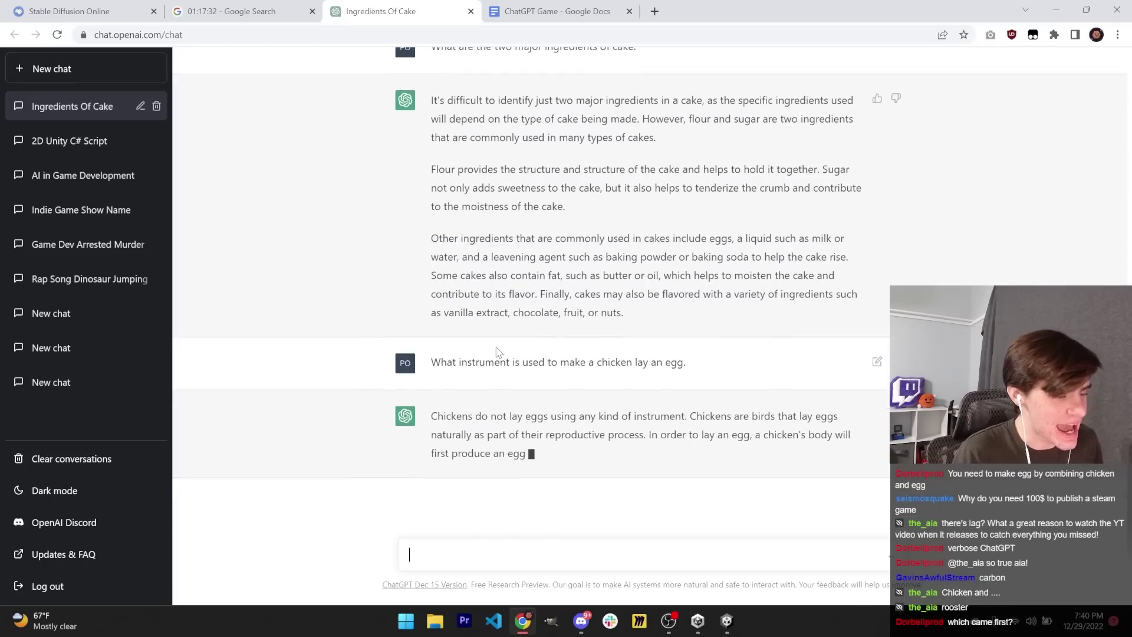
# Reword the question to ask what can be used to force a chicken to lay an egg.
pyautogui.write('What instrument is used to make a chicken lay an egg.')
pyautogui.moveTo(490, 538); pyautogui.dragTo(760, 503)
pyautogui.write('can be used to force a chi')
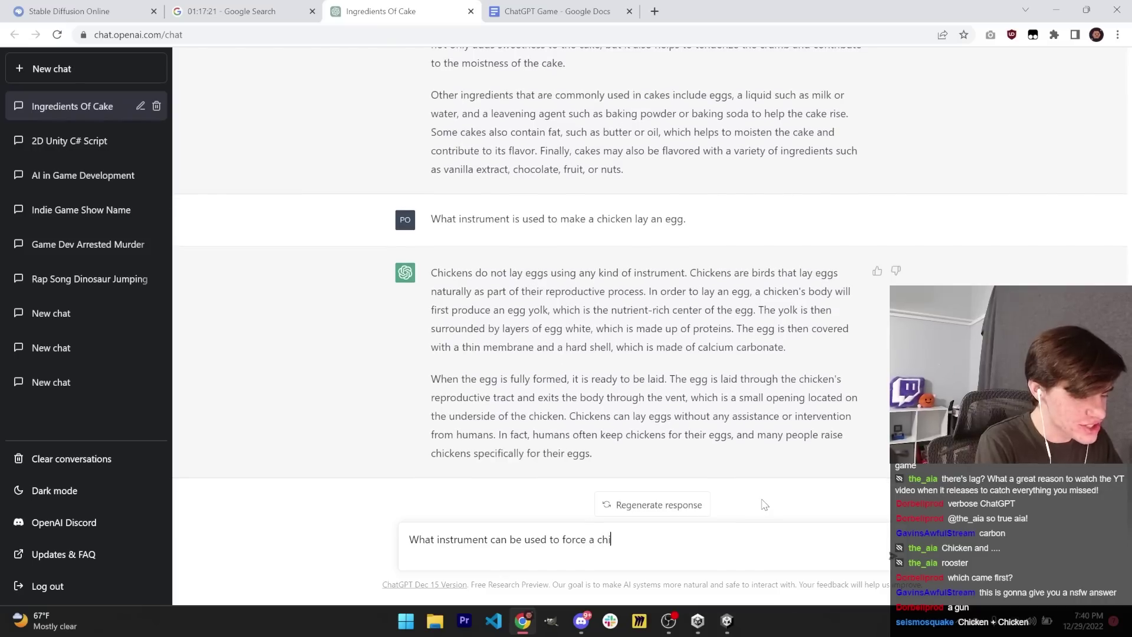
pyautogui.write('cken to lay an eg')
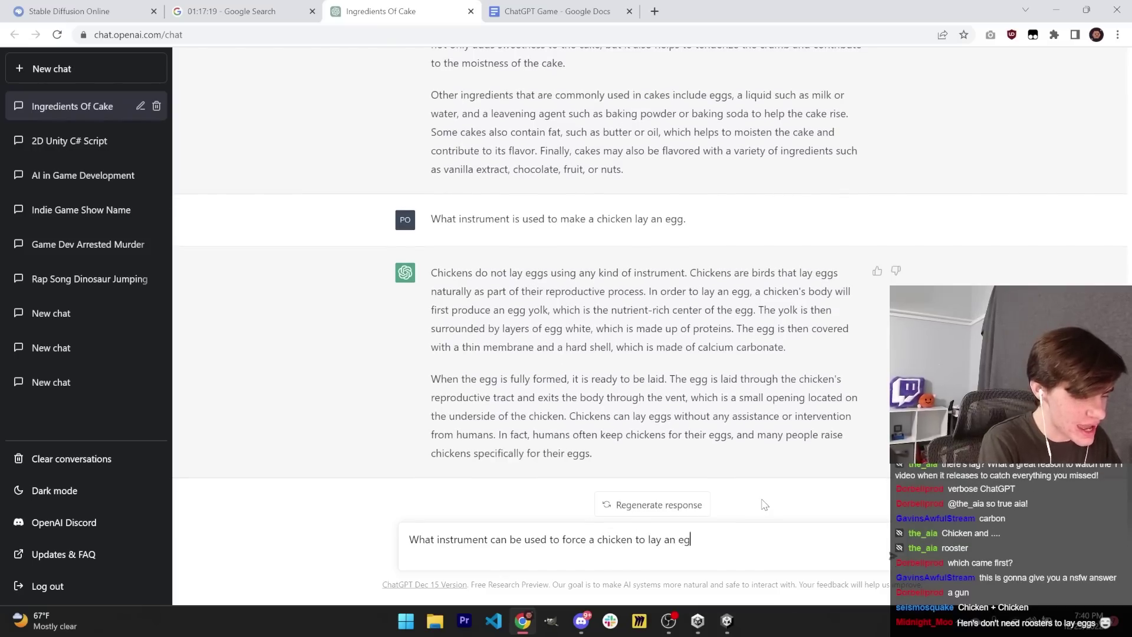
pyautogui.write('g.')
pyautogui.press('Return')
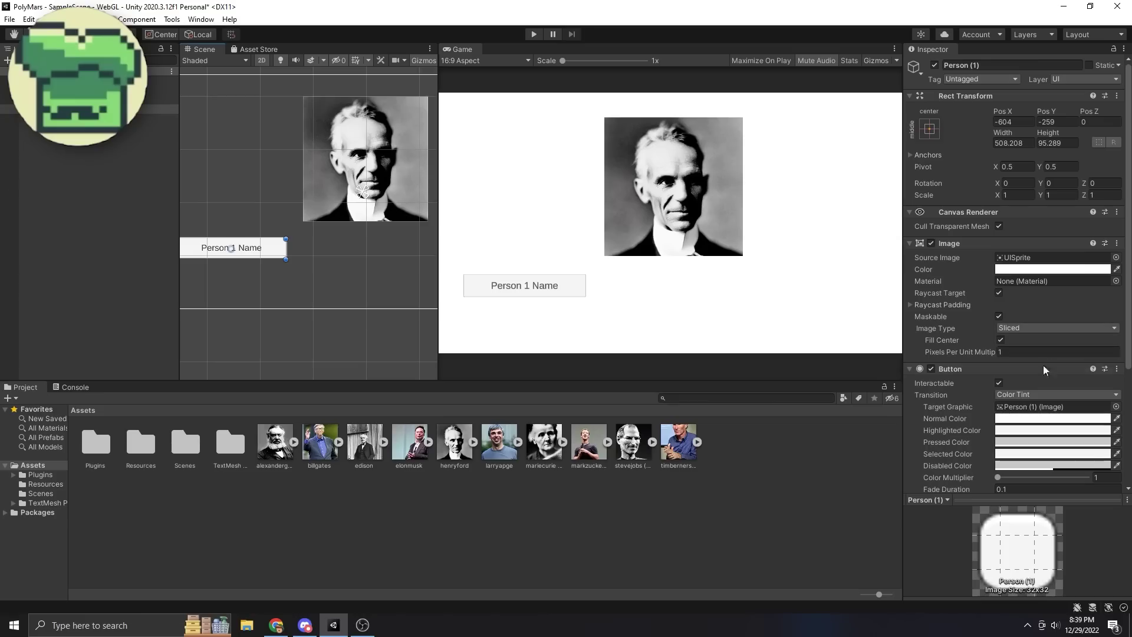
# Assign the button sprite and move the Person 1 and Person 2 button pairs into a 2×2 grid.
pyautogui.click(1115, 258)
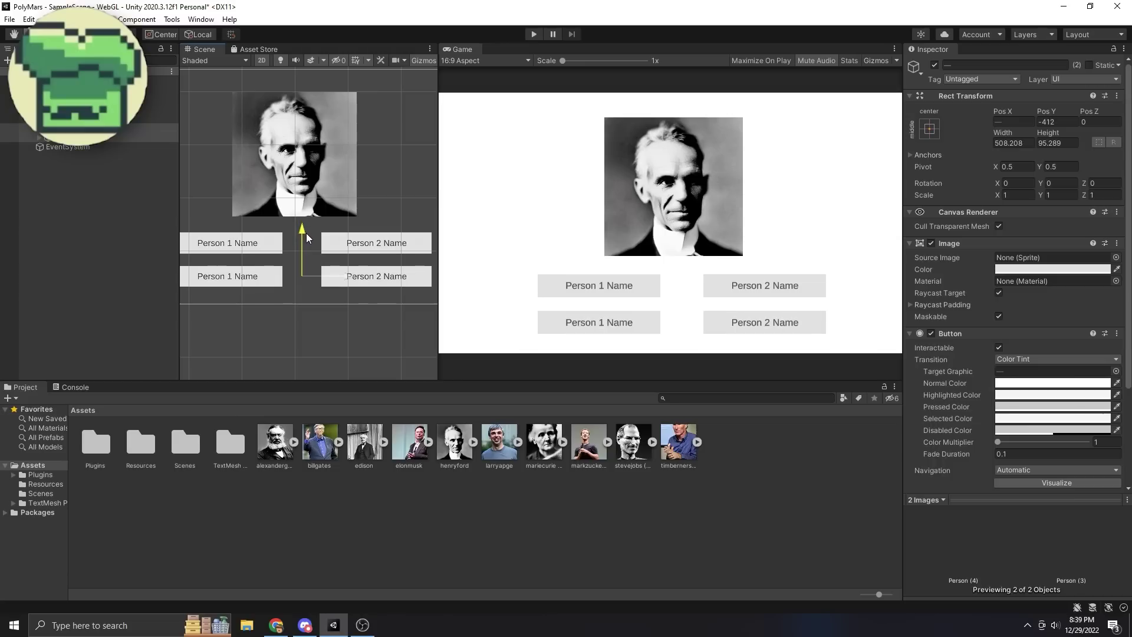
pyautogui.click(245, 271)
pyautogui.keyDown('shift'); pyautogui.click(259, 247); pyautogui.keyUp('shift')
pyautogui.moveTo(270, 260)
pyautogui.mouseDown()
pyautogui.moveTo(295, 260)
pyautogui.moveTo(277, 260)
pyautogui.mouseUp()
pyautogui.click(377, 244)
pyautogui.keyDown('shift'); pyautogui.click(397, 273); pyautogui.keyUp('shift')
pyautogui.moveTo(416, 259); pyautogui.dragTo(389, 263)
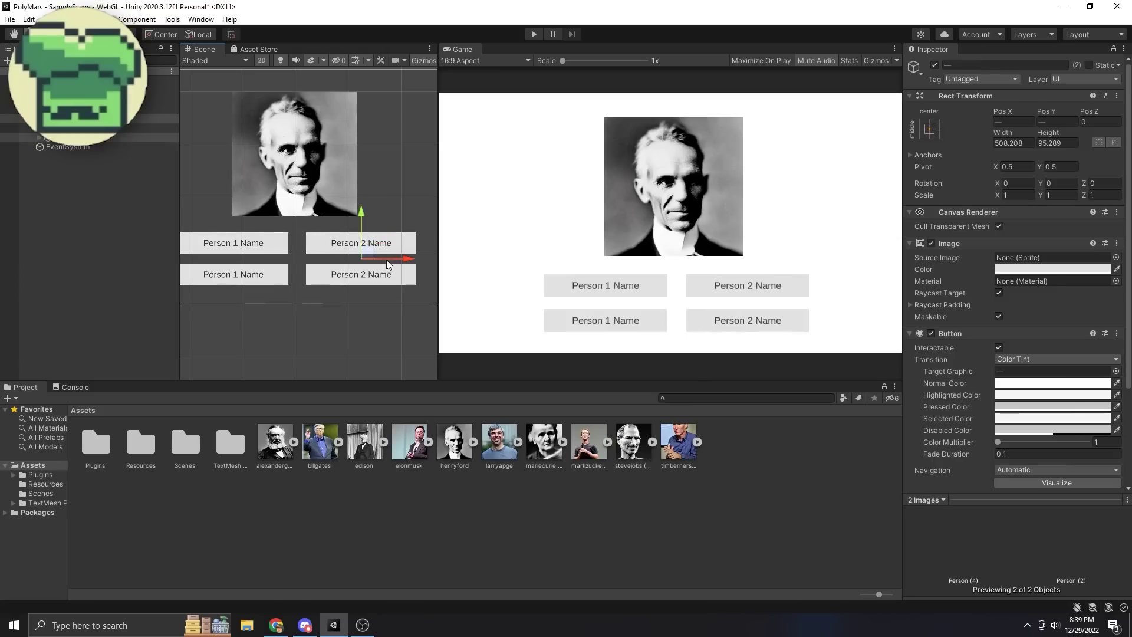
pyautogui.click(224, 275)
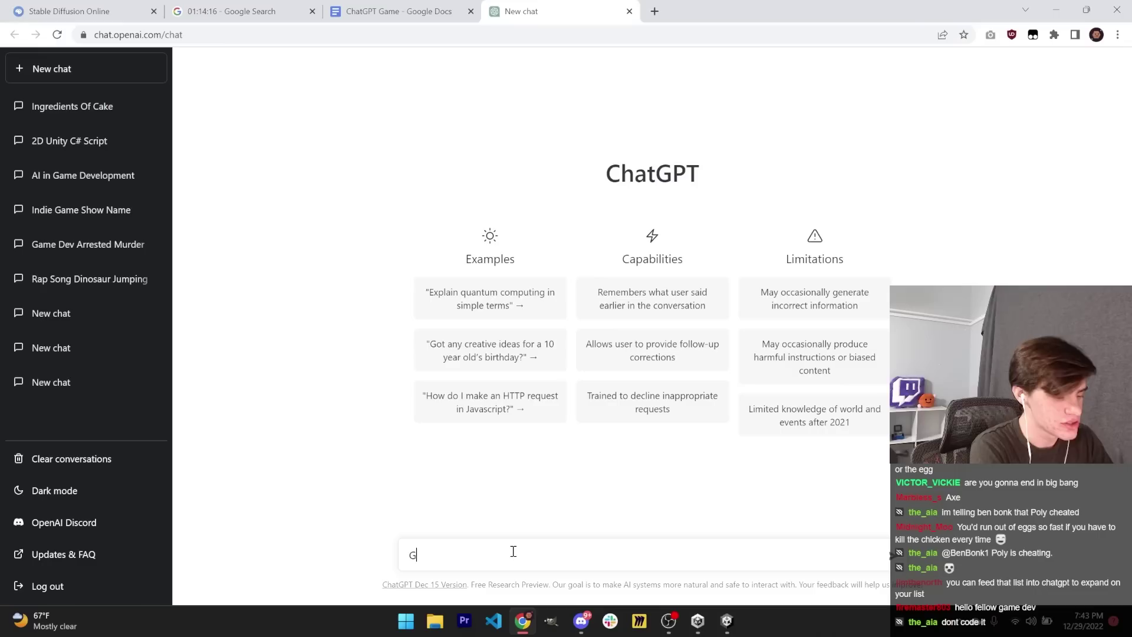
pyautogui.write('enerate')
pyautogui.write(' a')
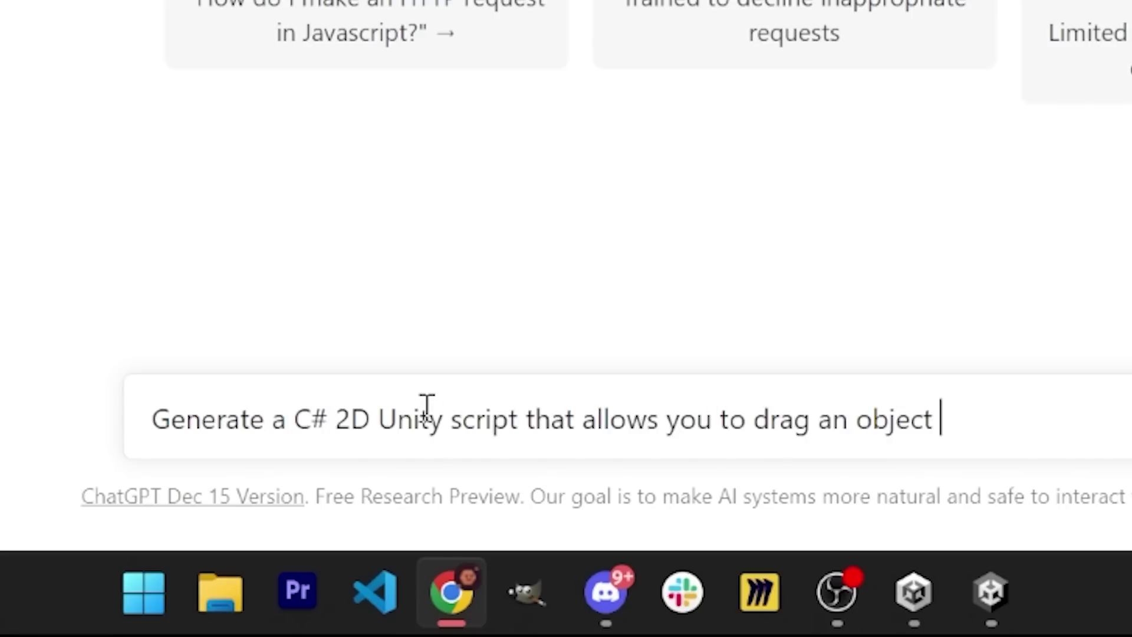
# Send ChatGPT the request for a 2D Unity C# script to drag an object.
pyautogui.write('se.')
pyautogui.press('Return')
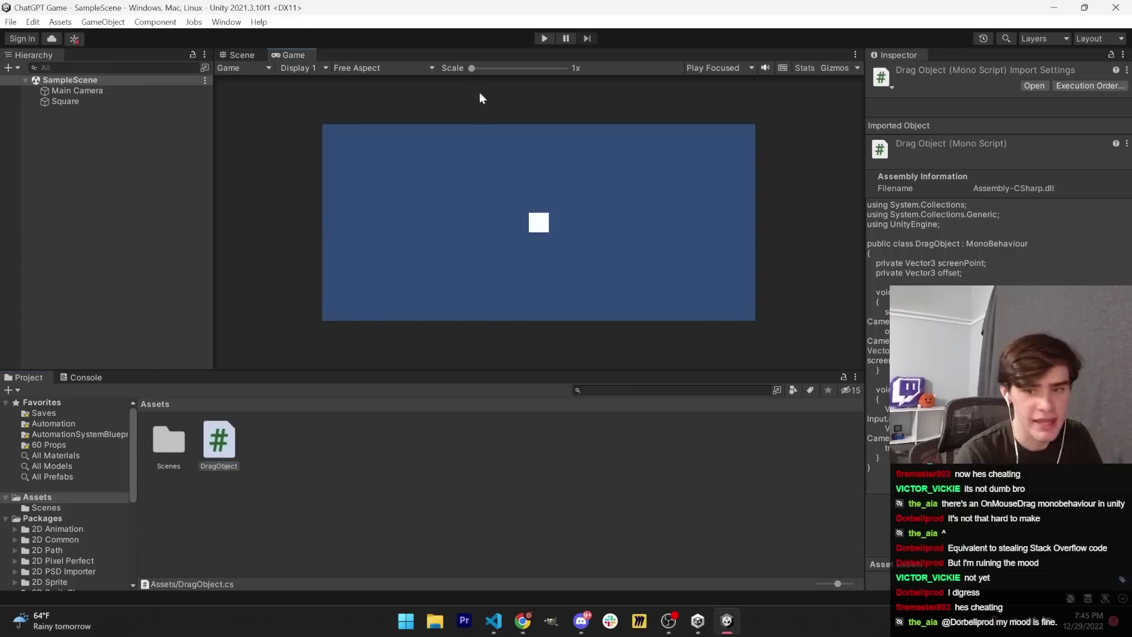
# Run the game, drag the white square to test dragging, then return to the recipe doc.
pyautogui.click(548, 43)
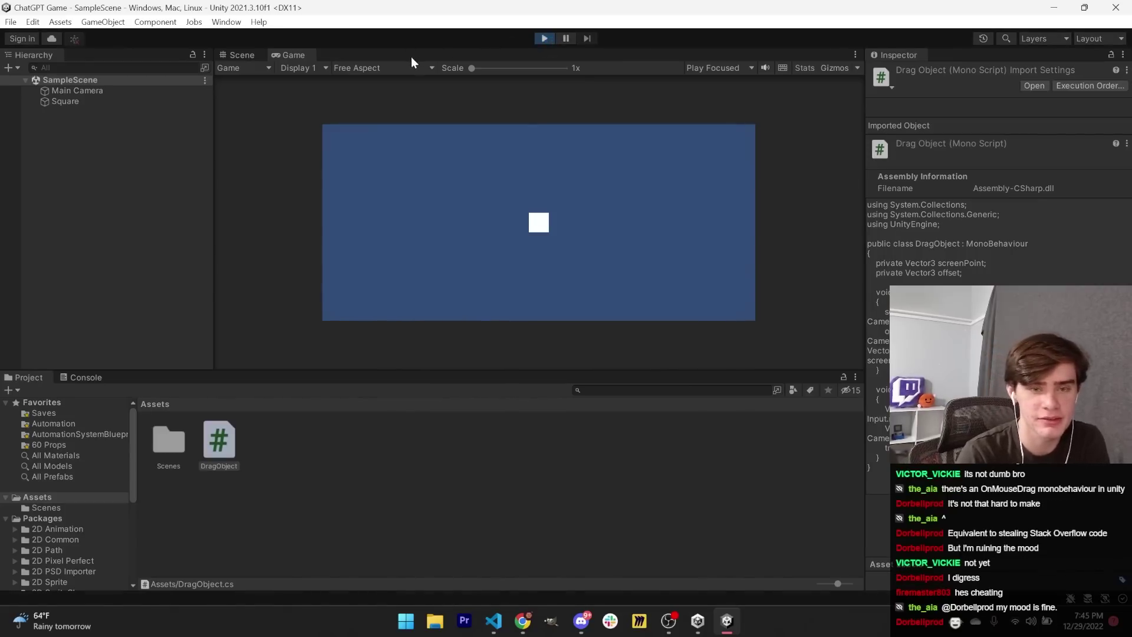
pyautogui.moveTo(535, 224); pyautogui.dragTo(512, 237)
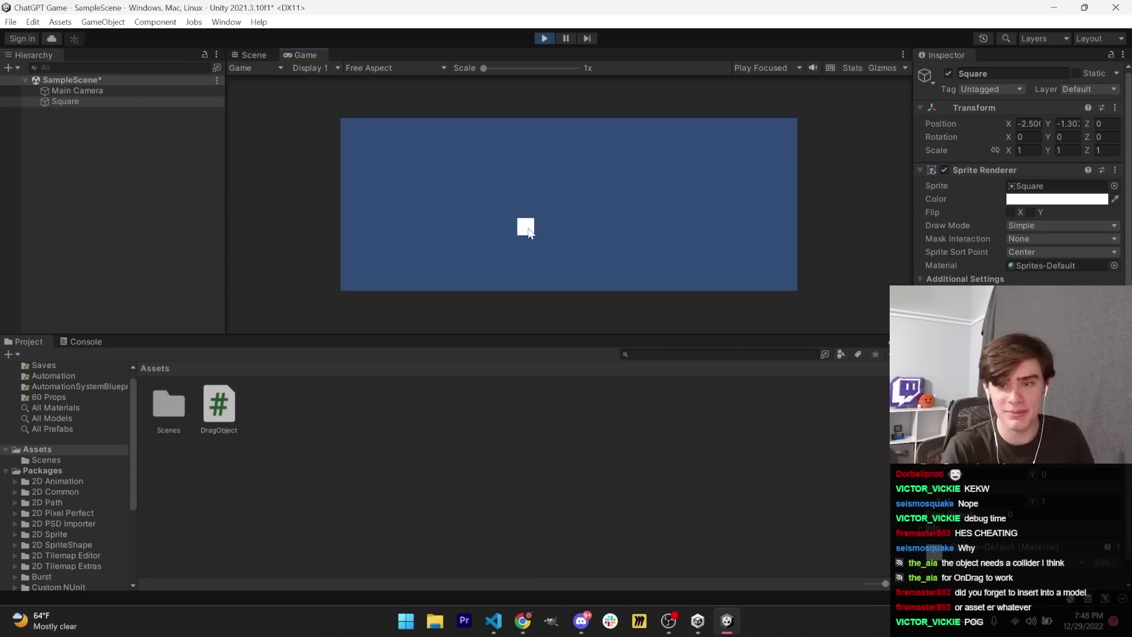
pyautogui.hotkey('alt', 'Tab')
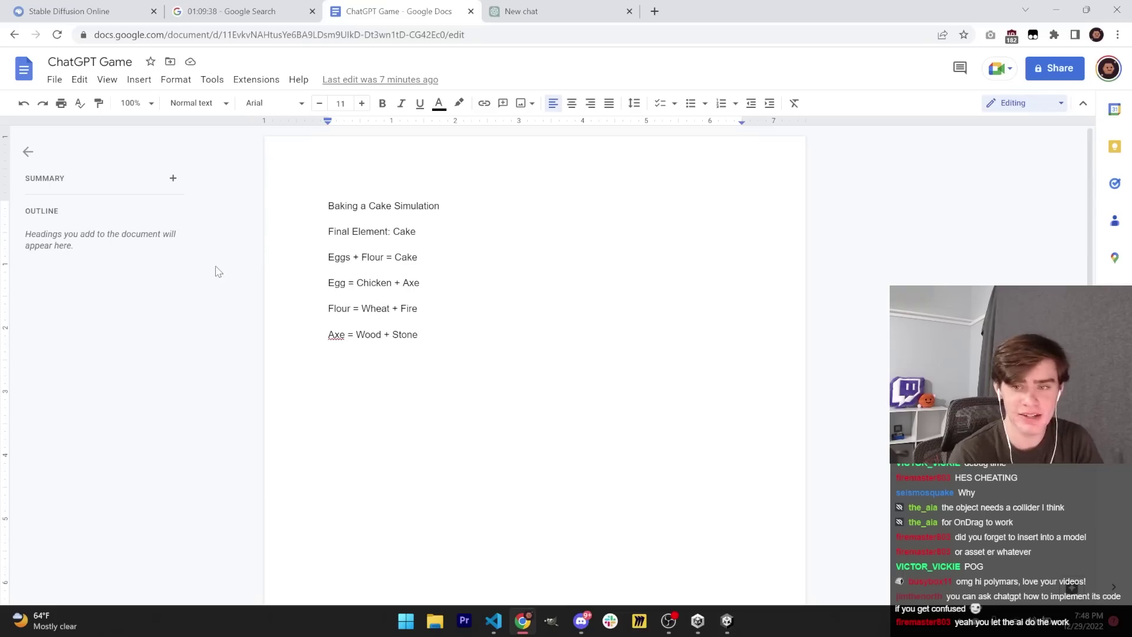
# Generate rock sprites in Stable Diffusion and open one to save it.
pyautogui.click(71, 9)
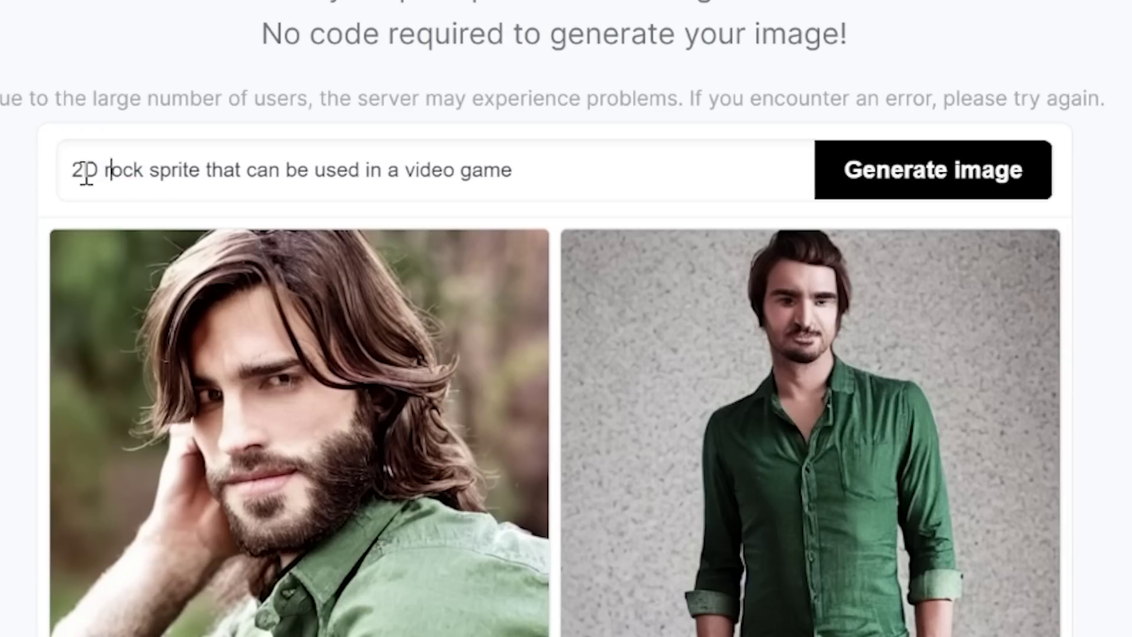
pyautogui.press('Return')
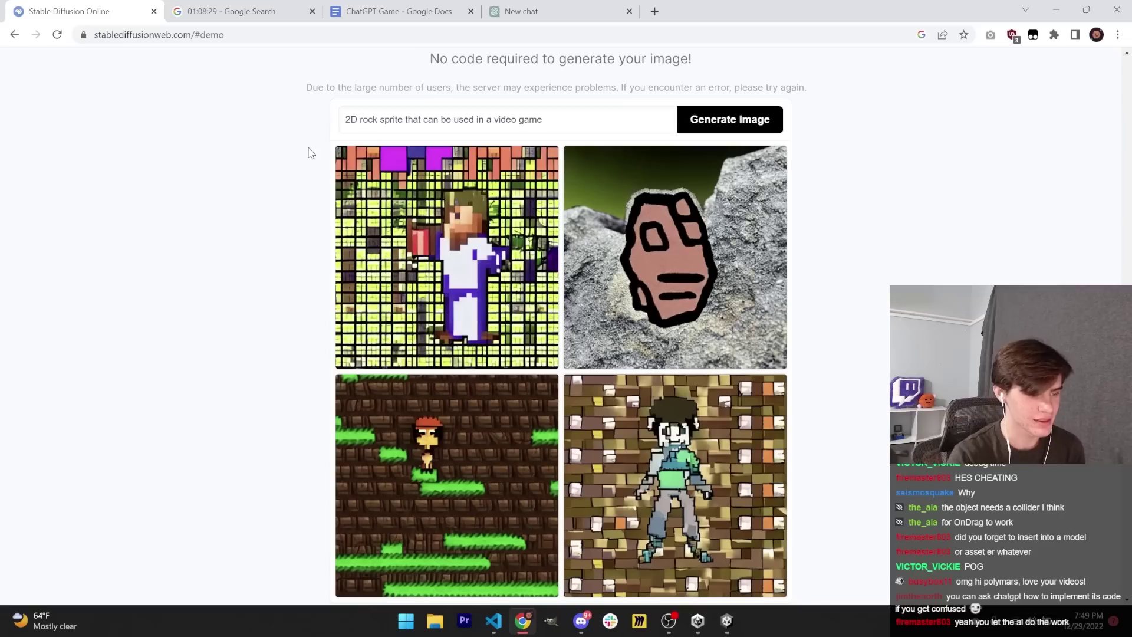
pyautogui.click(566, 352)
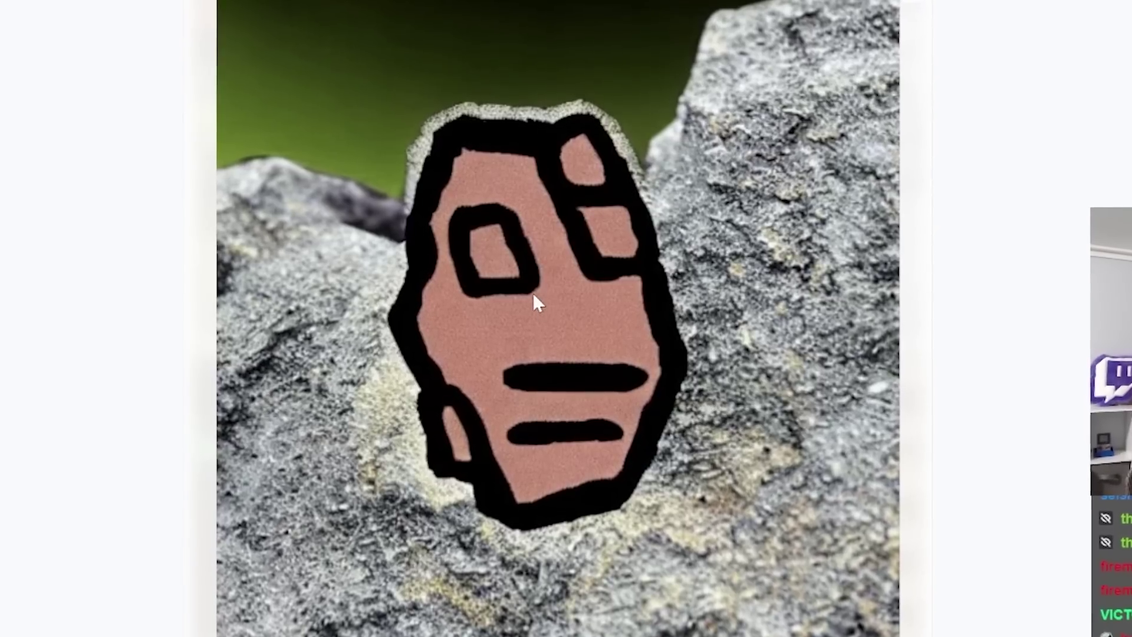
pyautogui.rightClick(546, 338)
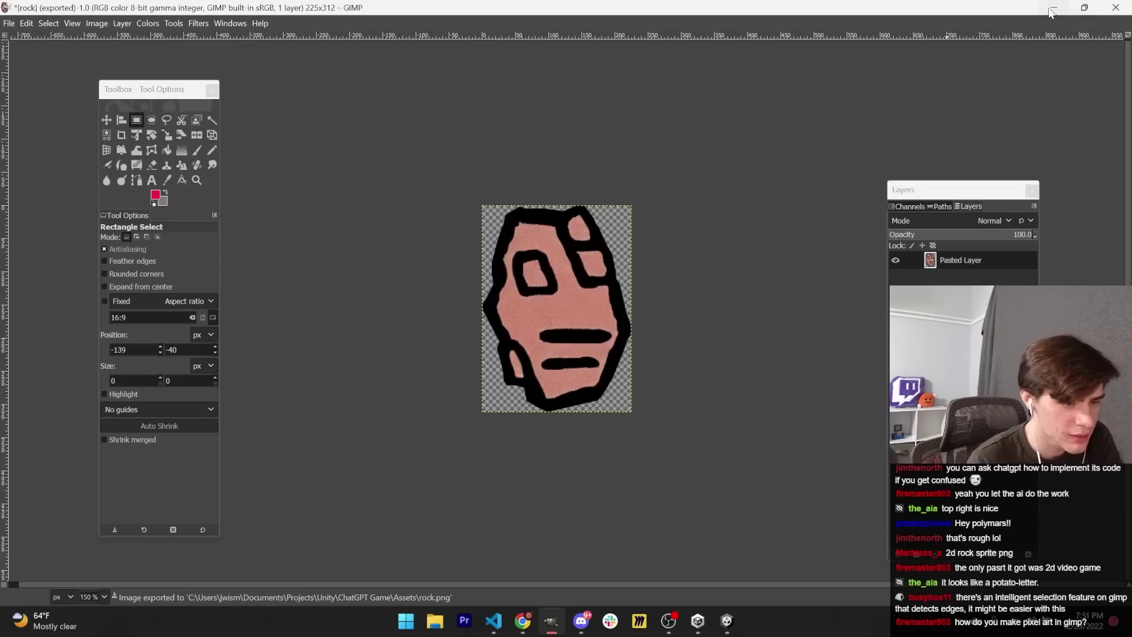
# Check the recipe list, change the prompt to plank, and save the third plank image.
pyautogui.click(1052, 8)
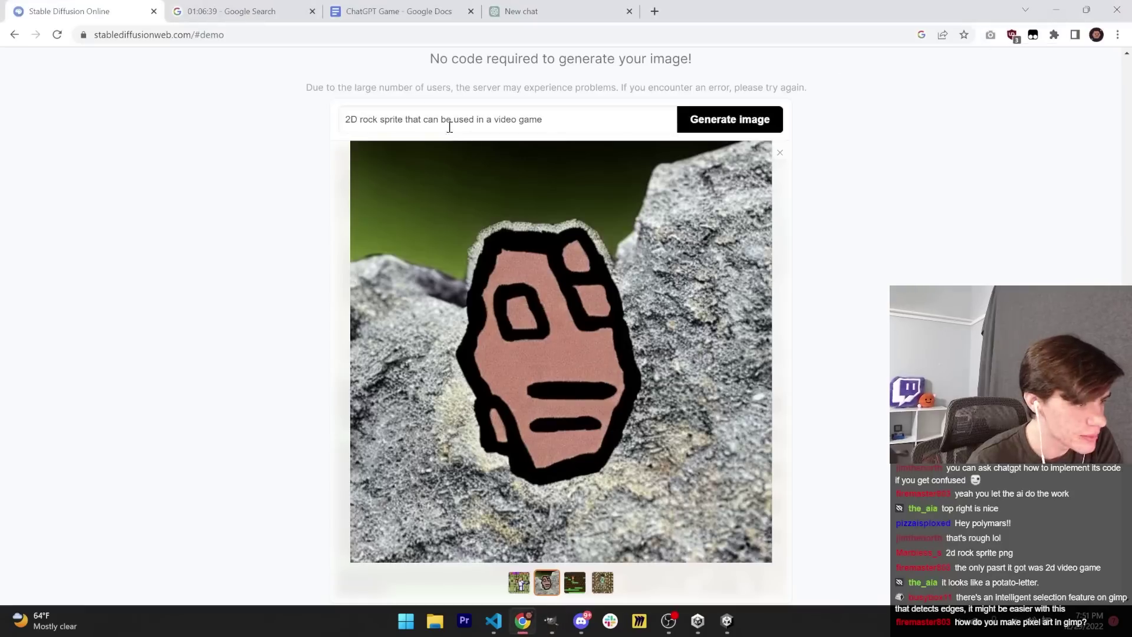
pyautogui.click(395, 11)
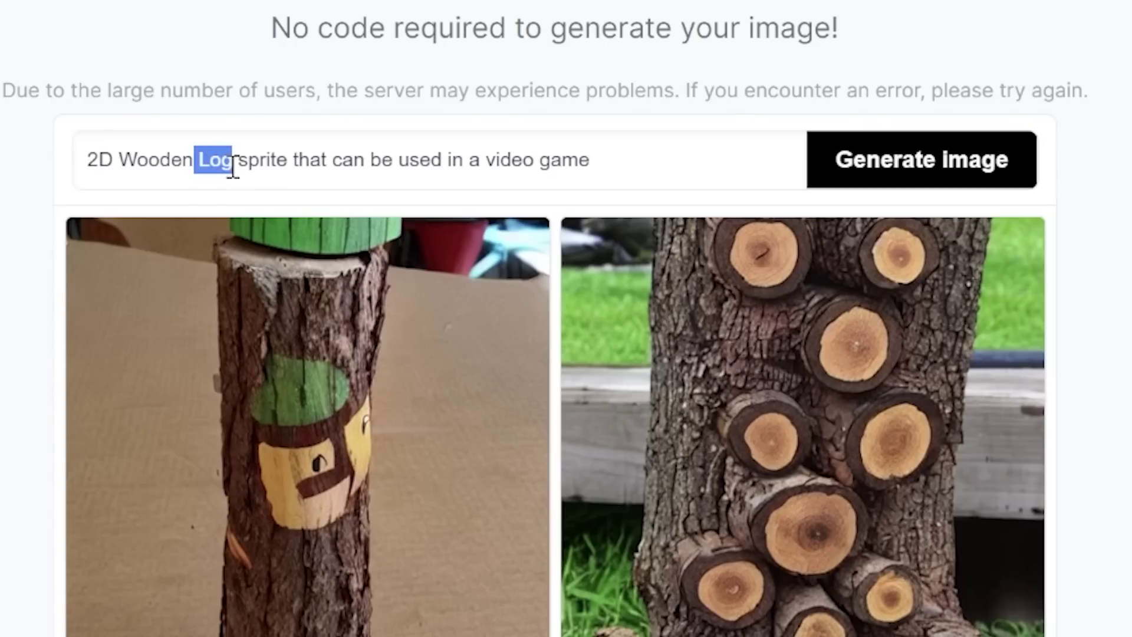
pyautogui.write('plank sprite that can be used in a video game')
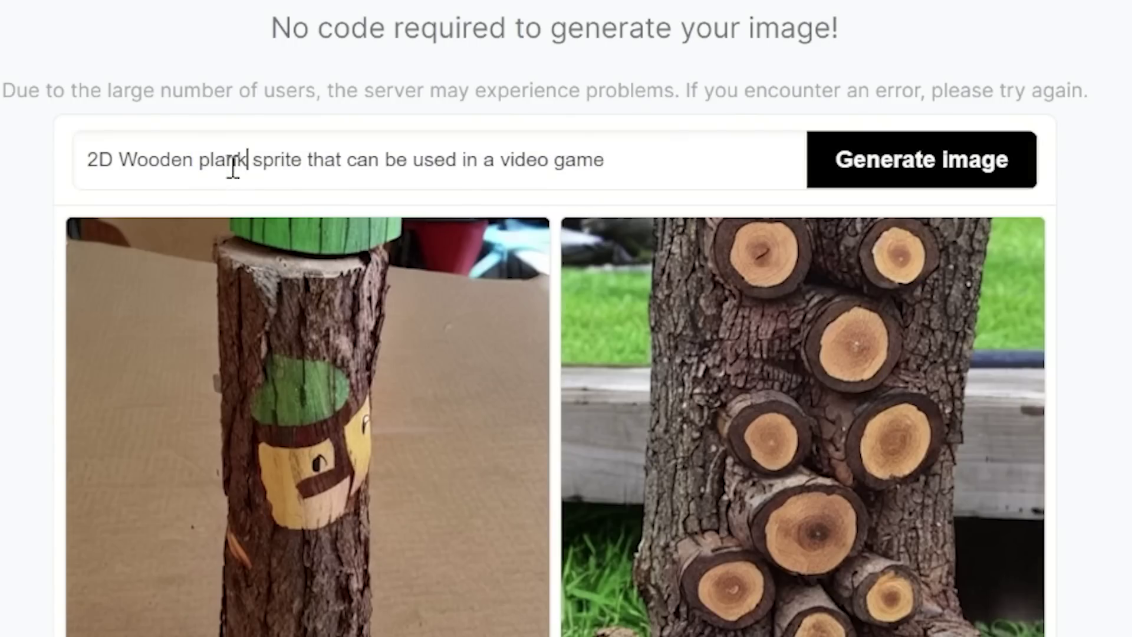
pyautogui.press('Return')
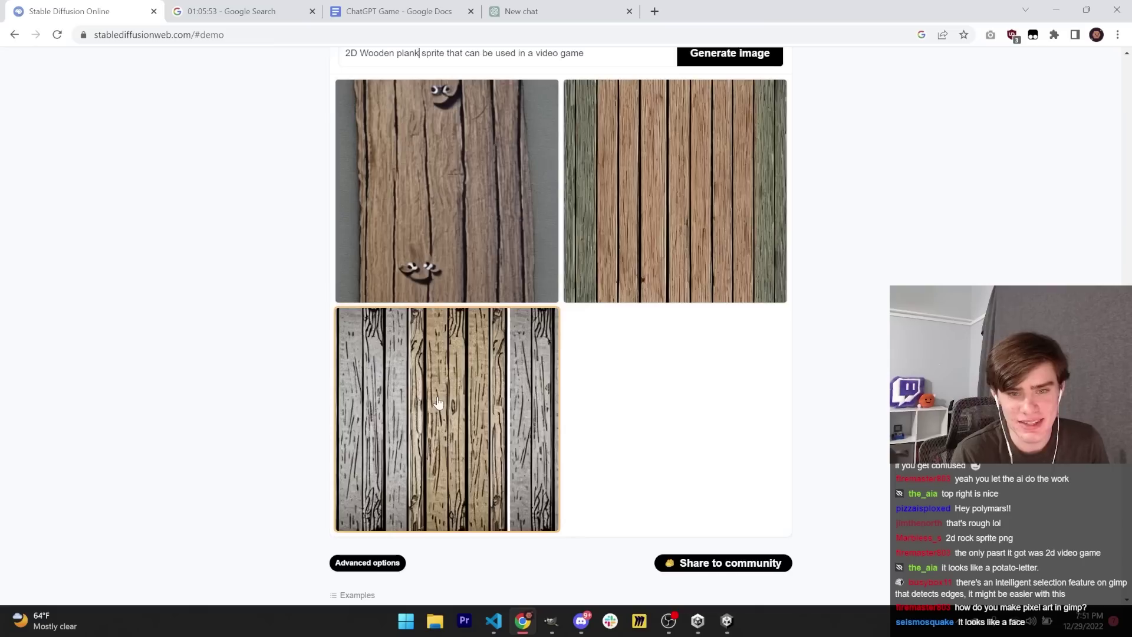
pyautogui.click(437, 403)
pyautogui.rightClick(521, 324)
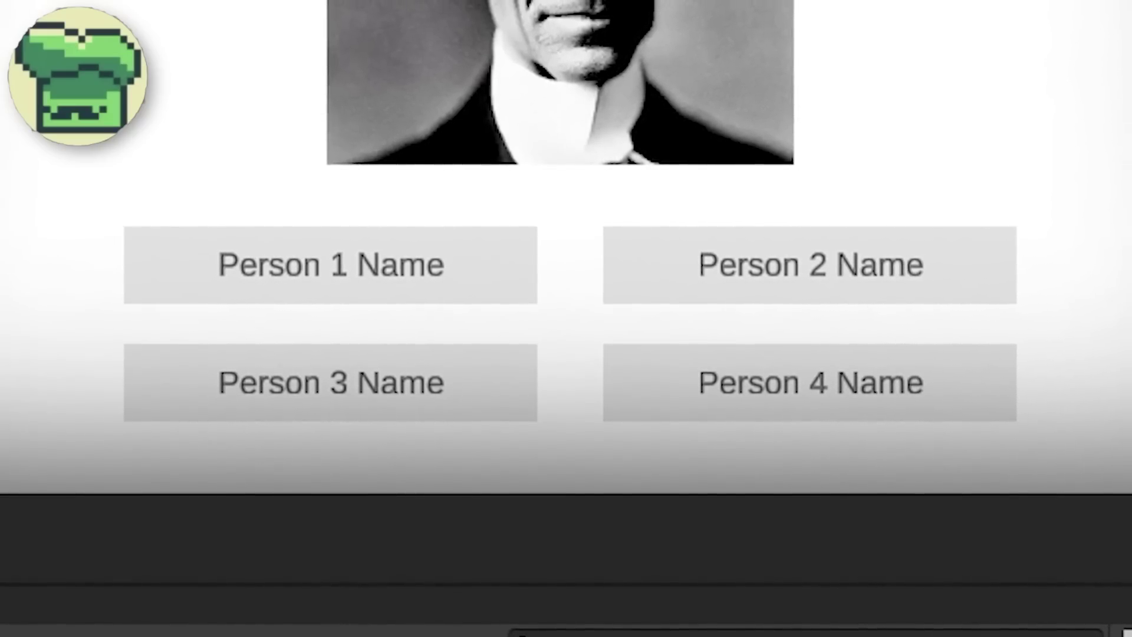
# Prompt Stable Diffusion for a beautiful trivia game background, fix the spelling, and open the top-left result.
pyautogui.hotkey('alt', 'Tab')
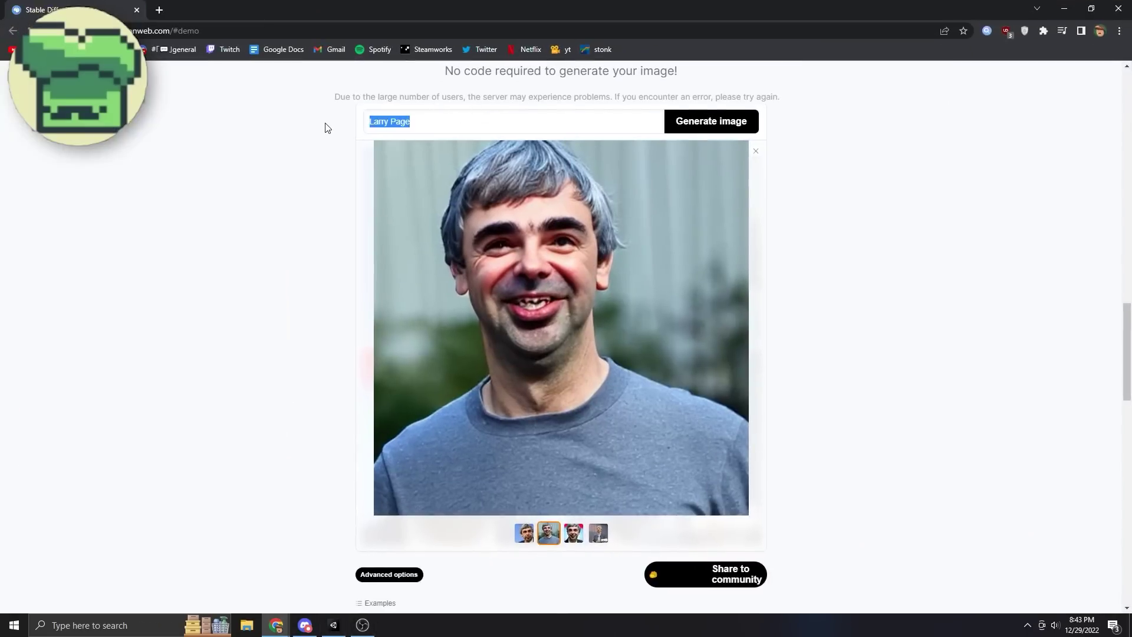
pyautogui.write('w')
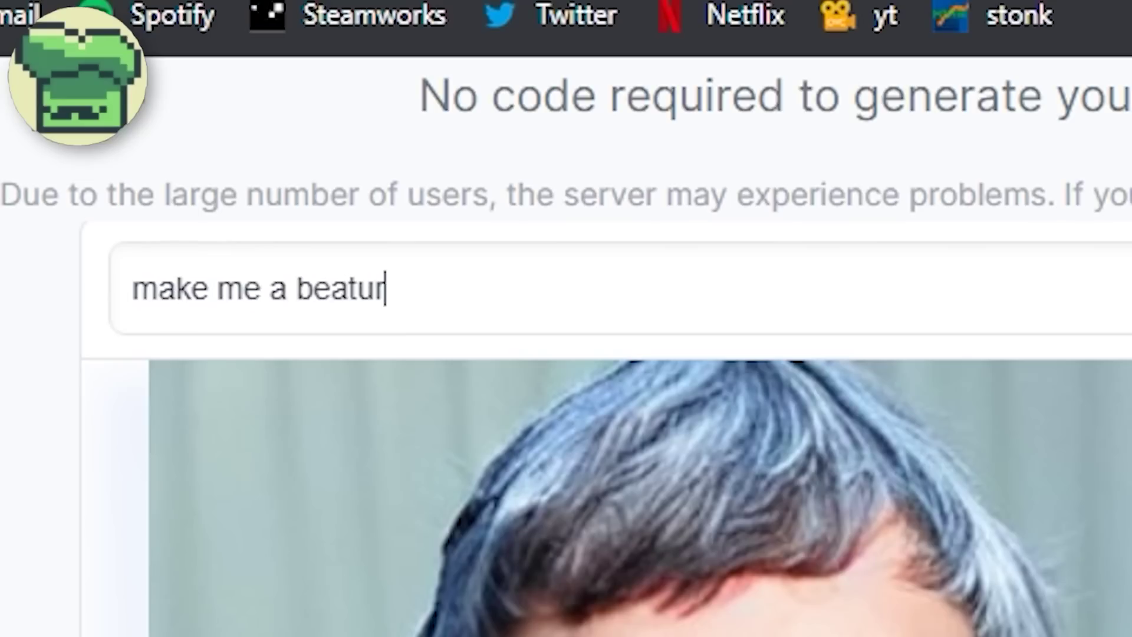
pyautogui.write('r a tr')
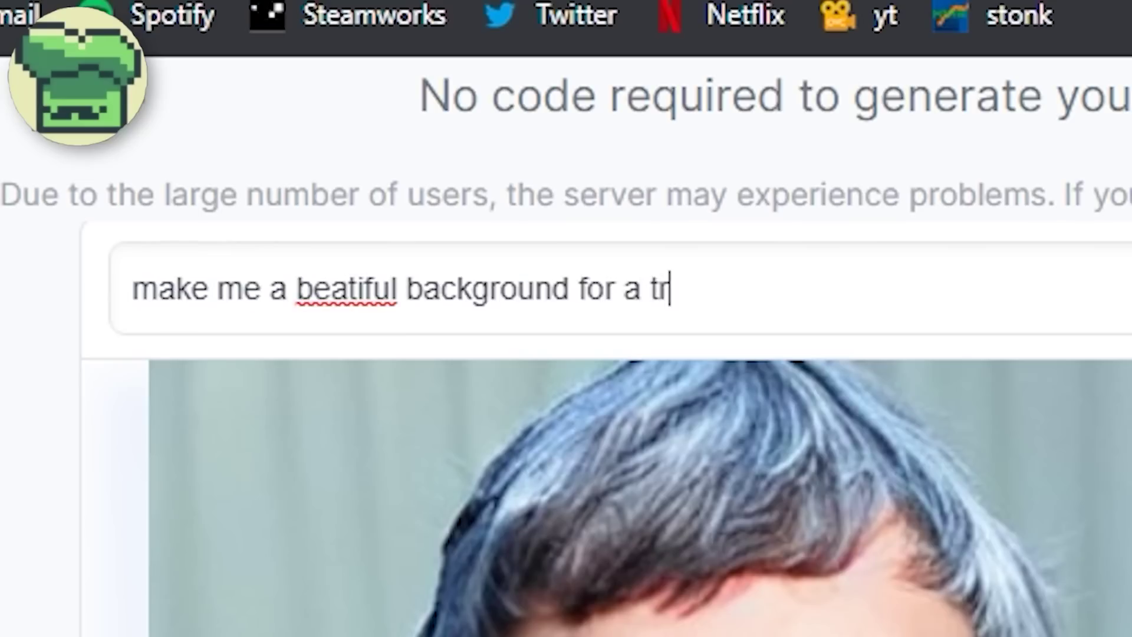
pyautogui.write('ivia game')
pyautogui.rightClick(361, 301)
pyautogui.click(424, 336)
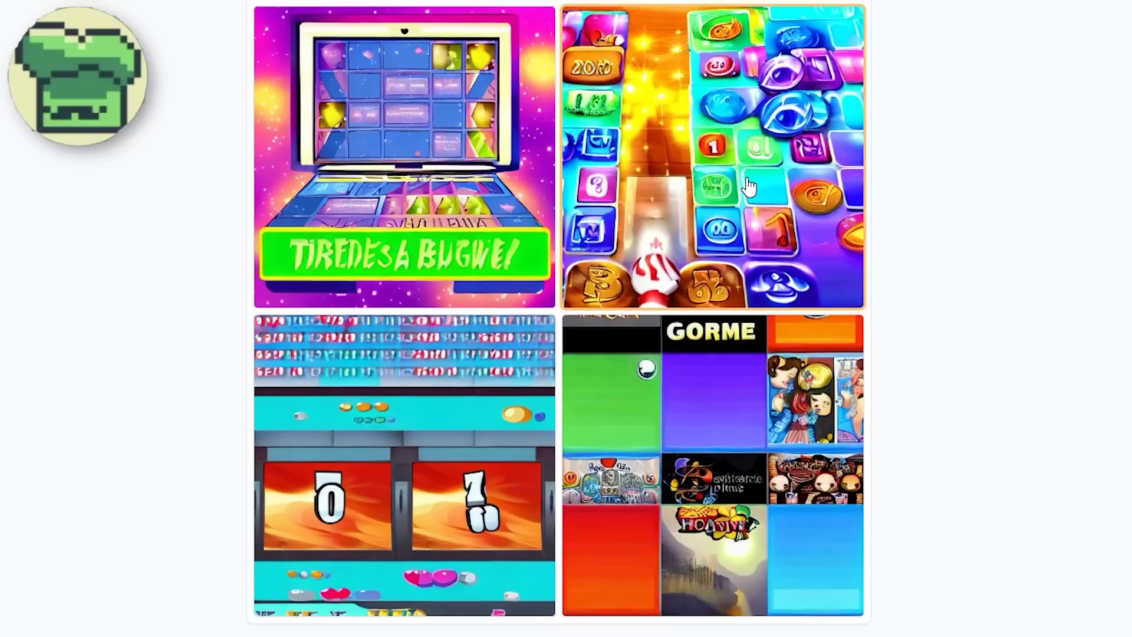
pyautogui.click(464, 215)
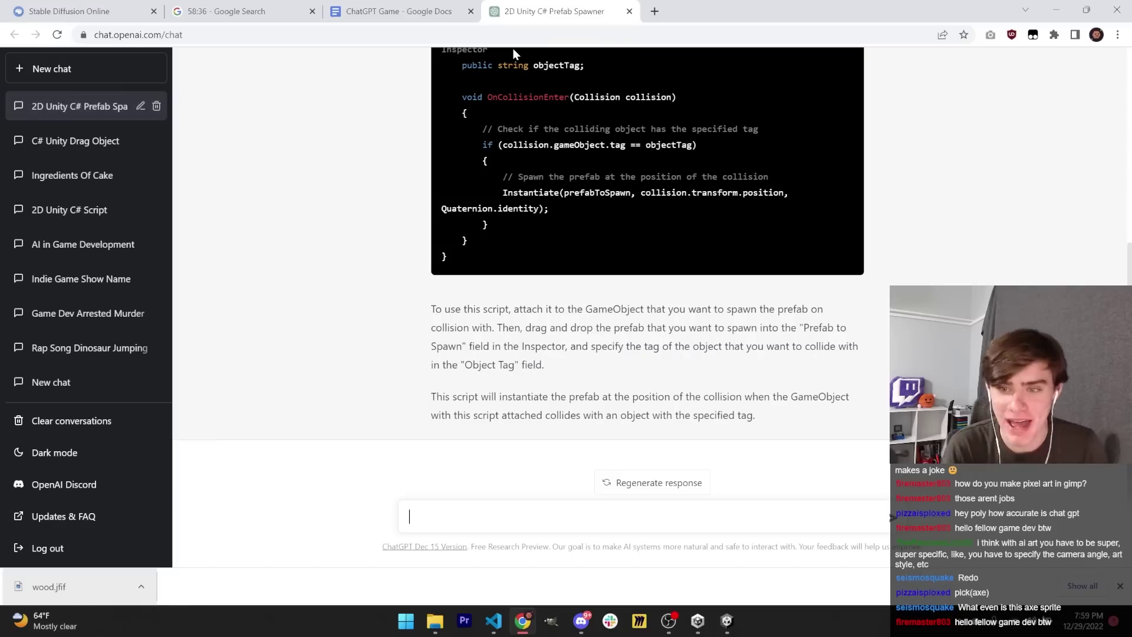
# Select the full SpawnOnCollision code block in ChatGPT and return to Unity.
pyautogui.scroll(5, 578, 164)
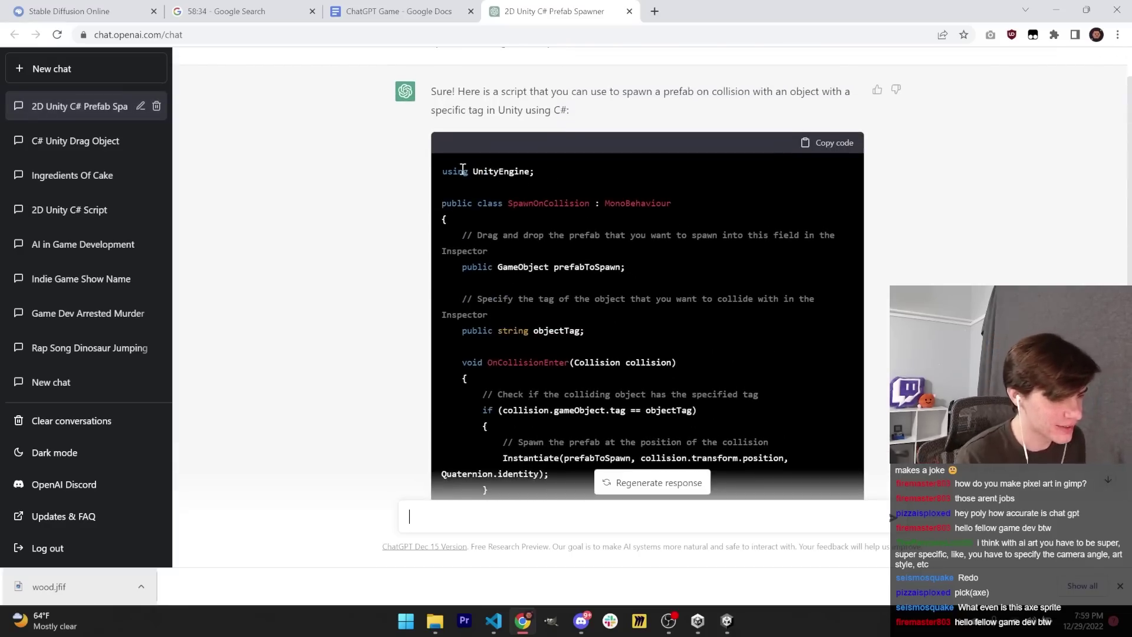
pyautogui.moveTo(578, 170); pyautogui.dragTo(570, 314)
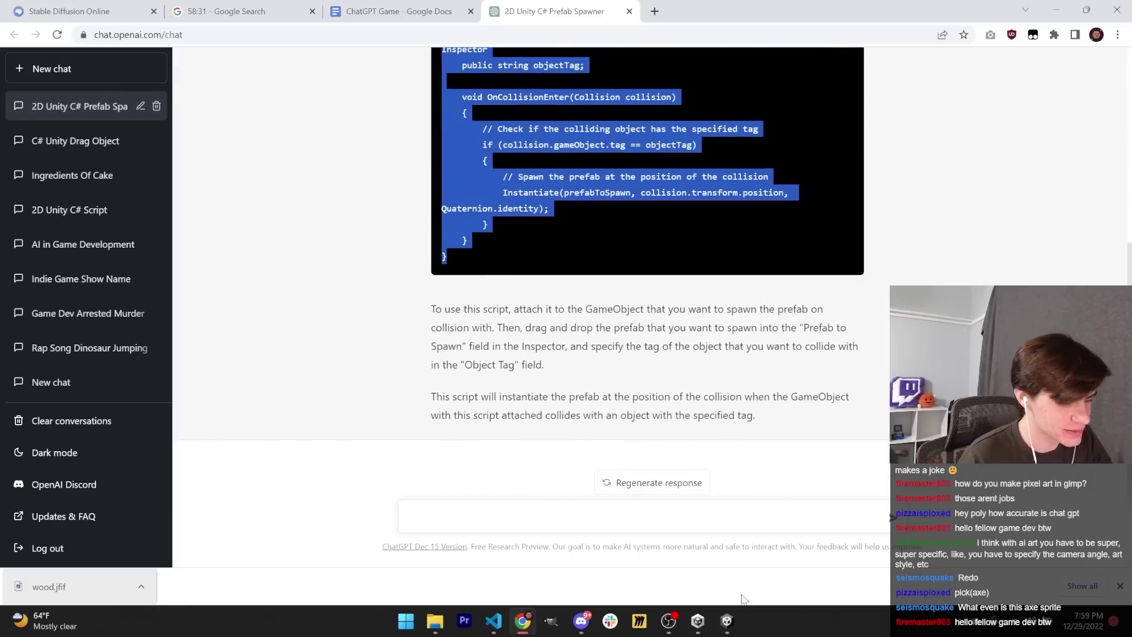
pyautogui.click(726, 620)
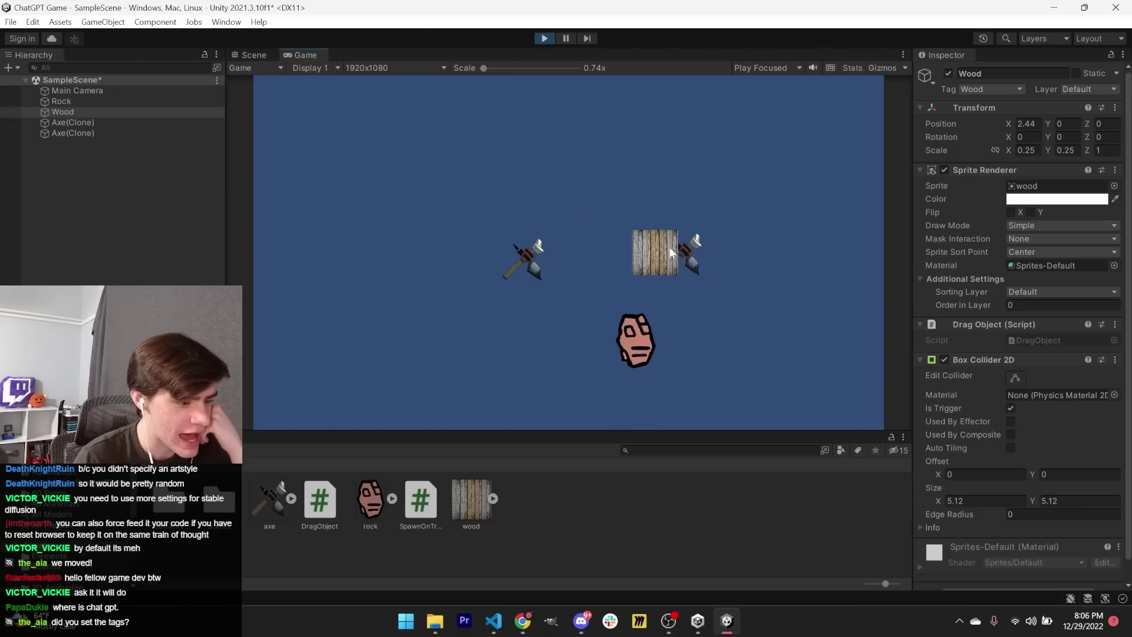
# Drag the rock and wood together to spawn Axe clones, then select Wood and the Flour line.
pyautogui.moveTo(613, 346); pyautogui.dragTo(722, 235)
pyautogui.moveTo(656, 253)
pyautogui.mouseDown()
pyautogui.moveTo(660, 291)
pyautogui.moveTo(720, 328)
pyautogui.moveTo(633, 207)
pyautogui.moveTo(567, 214)
pyautogui.mouseUp()
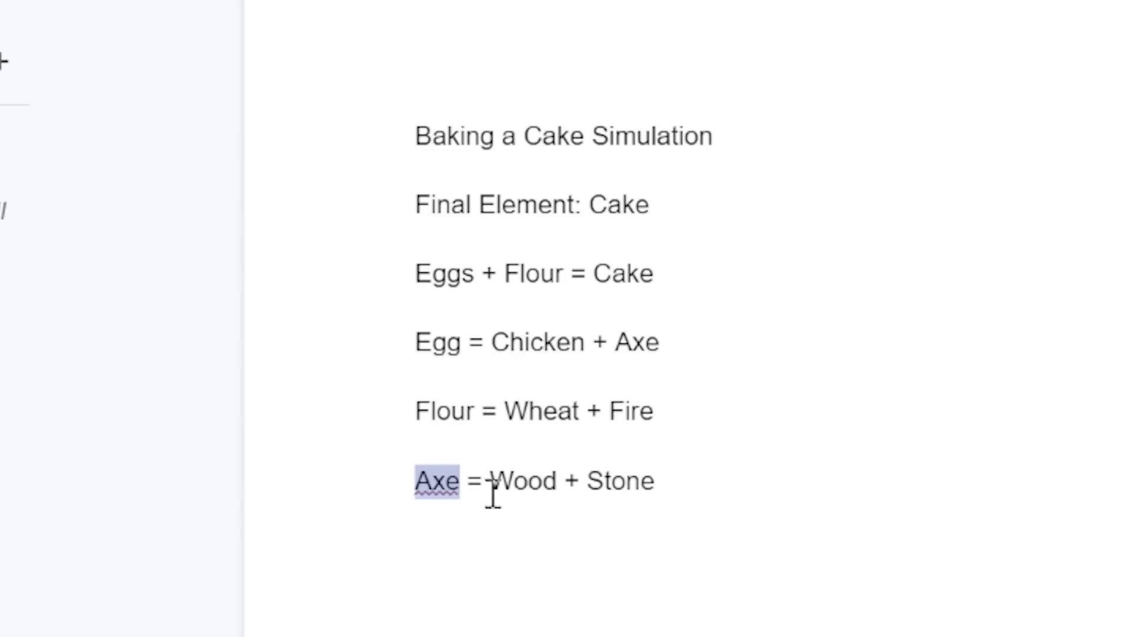
pyautogui.moveTo(491, 489); pyautogui.dragTo(719, 481)
pyautogui.moveTo(418, 407); pyautogui.dragTo(688, 430)
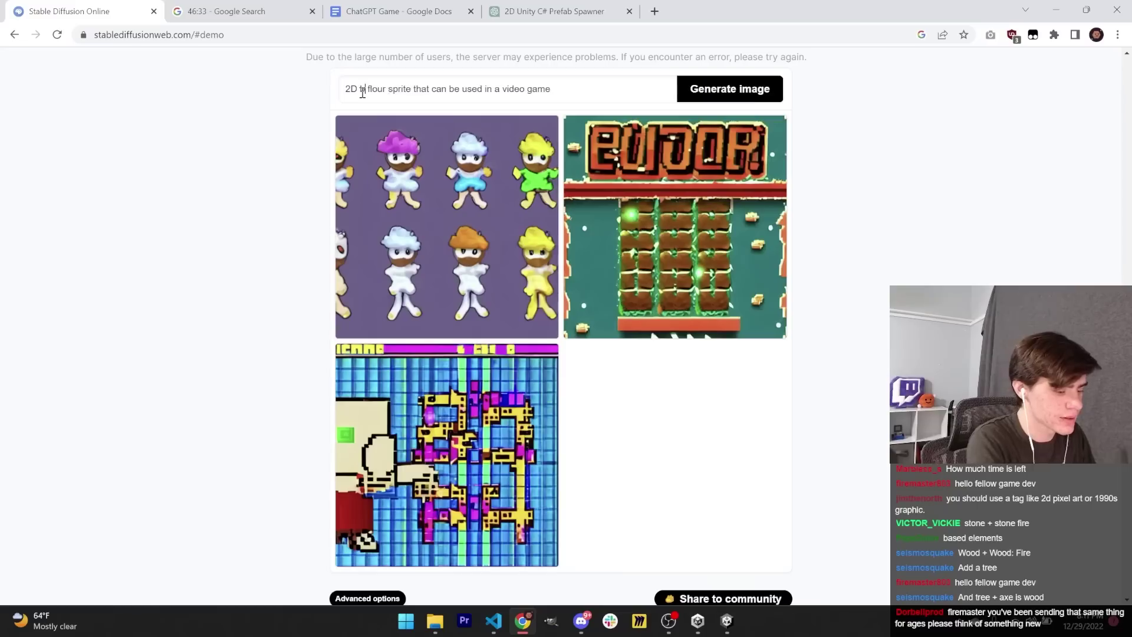
# Generate 'bag of' flour images and open the second one to save it.
pyautogui.write('bag of')
pyautogui.press('Return')
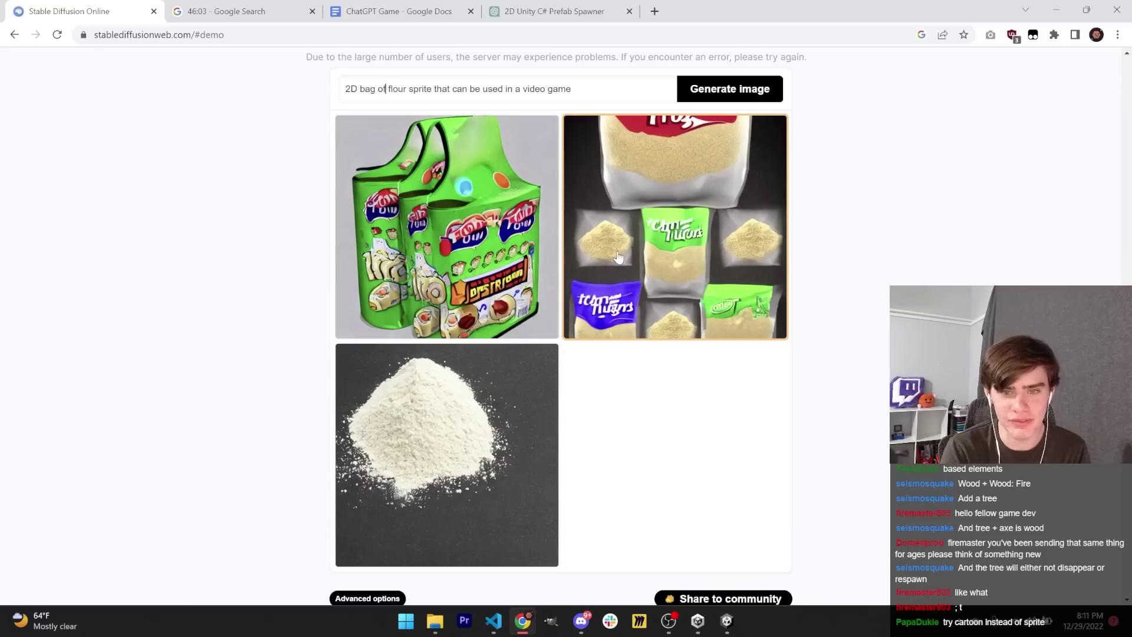
pyautogui.click(618, 258)
pyautogui.rightClick(529, 273)
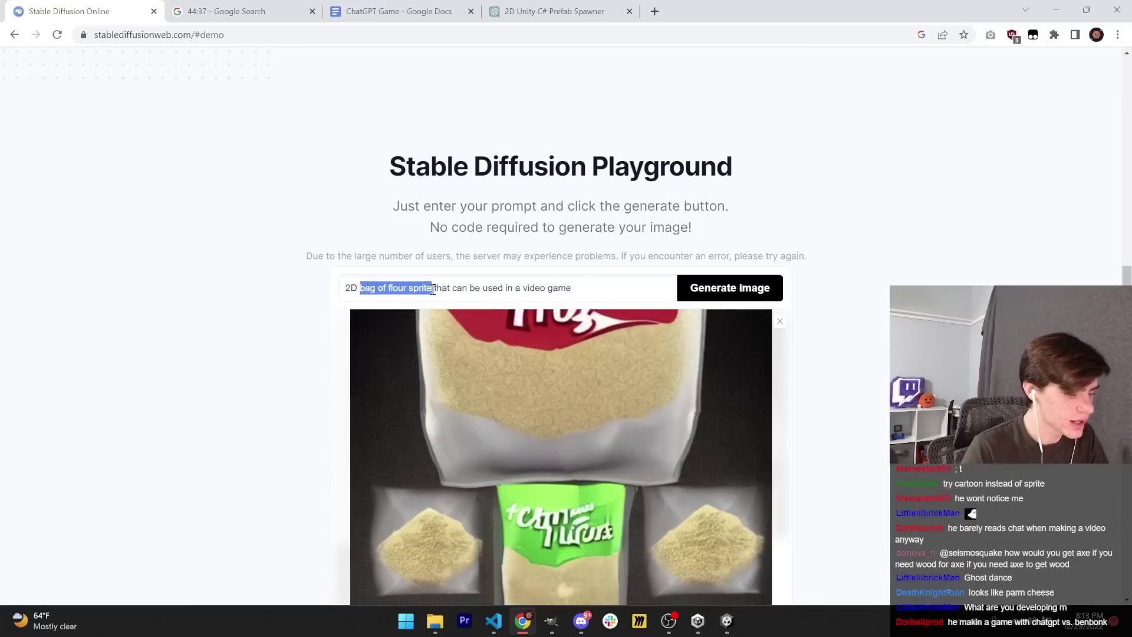
# Generate 'cartoon wheat' images, copy the second one, and return to the ChatGPT quiz chat.
pyautogui.write('carto')
pyautogui.write('on wheat')
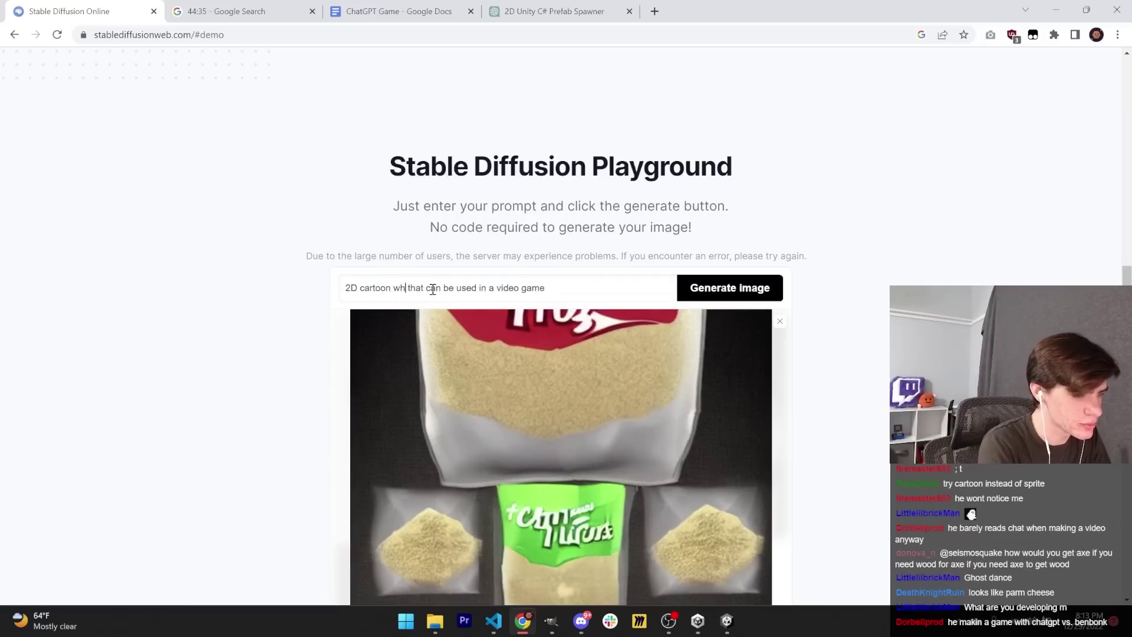
pyautogui.press('Return')
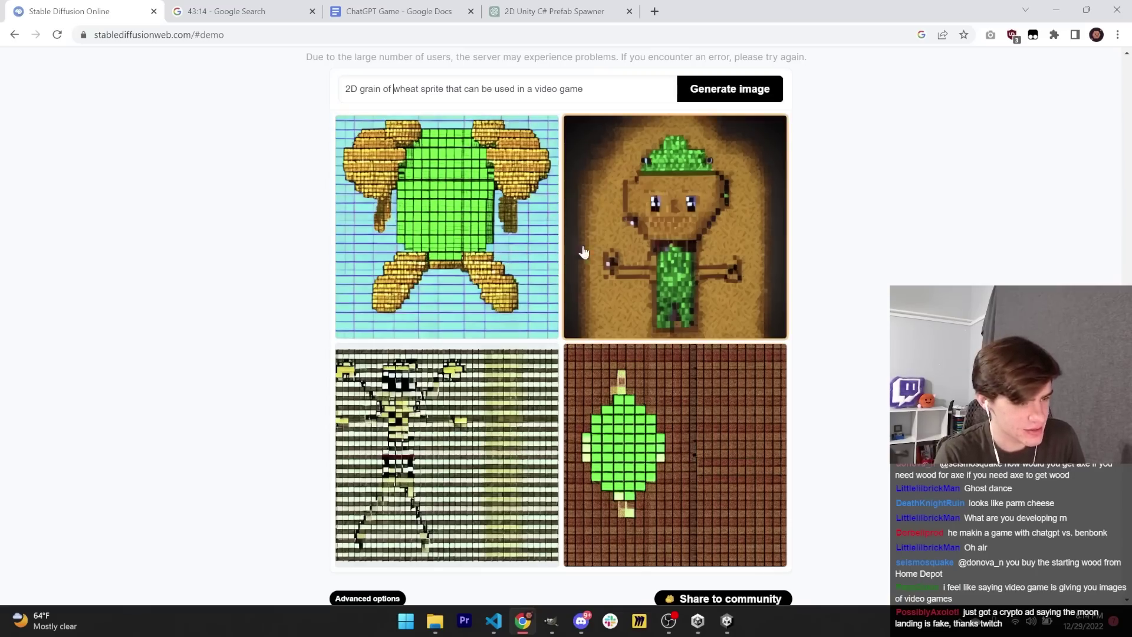
pyautogui.click(636, 253)
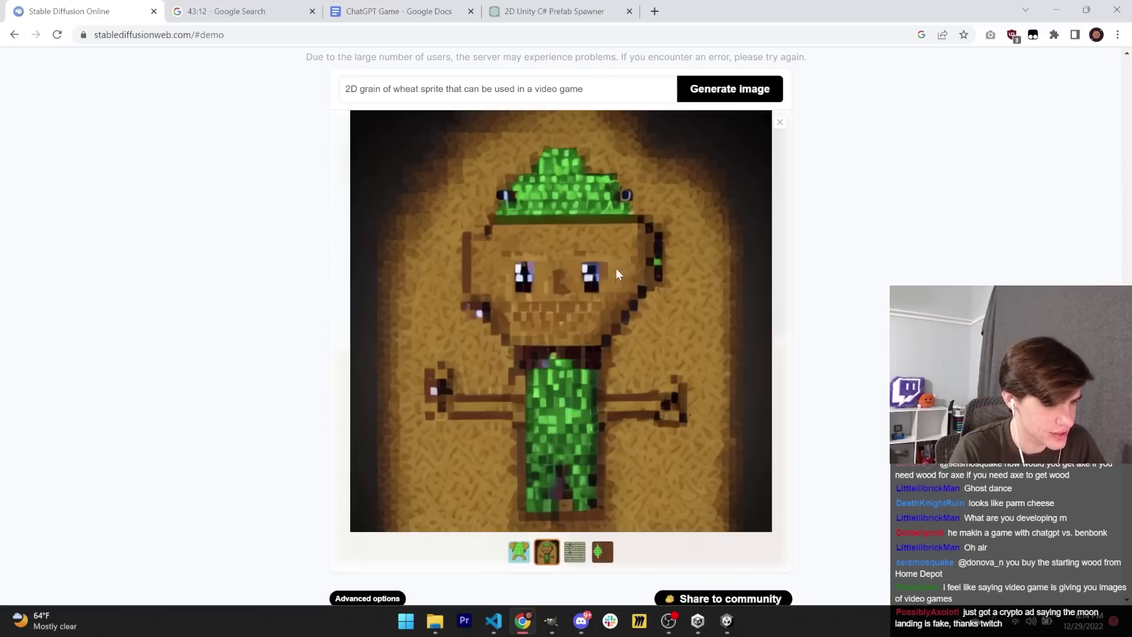
pyautogui.rightClick(616, 269)
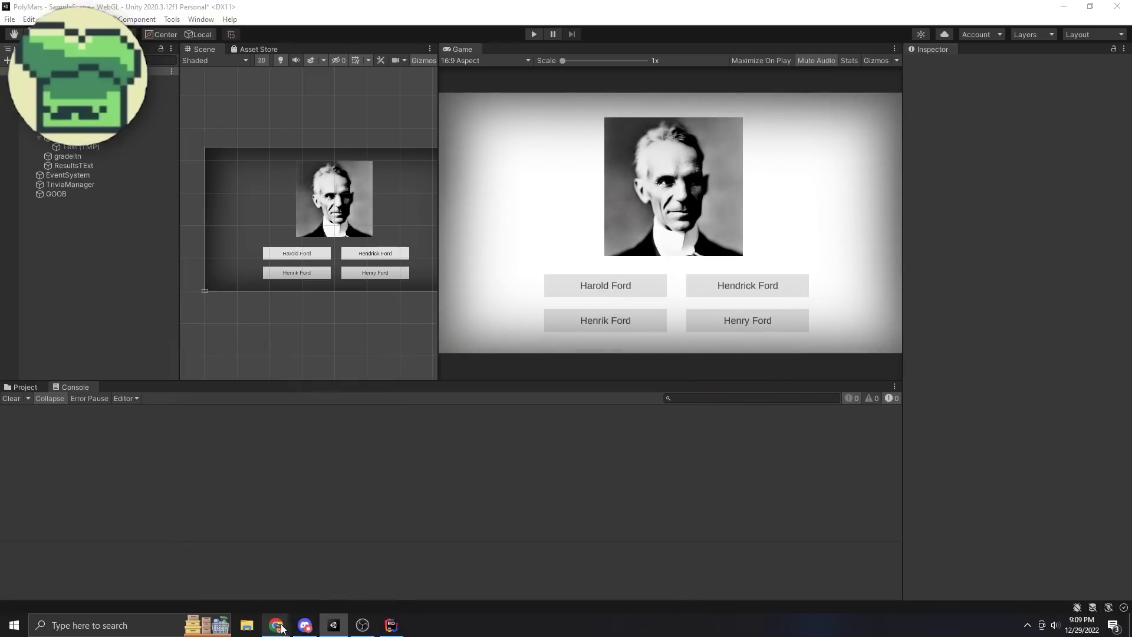
pyautogui.moveTo(275, 624)
pyautogui.click(326, 595)
pyautogui.click(487, 568)
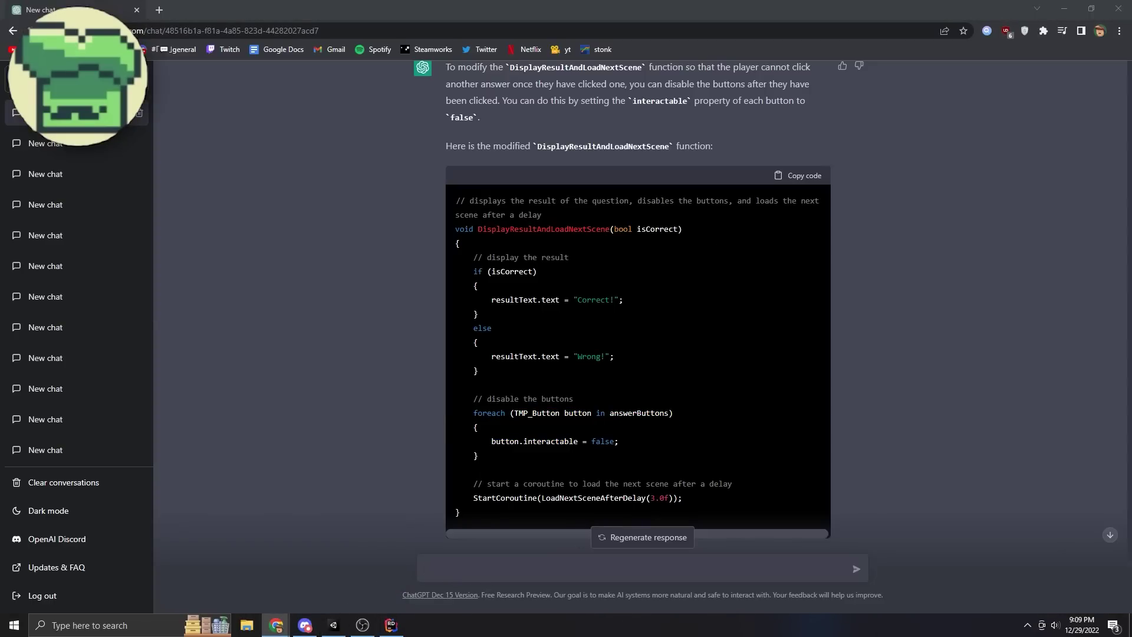
# Start the answer-locking request in ChatGPT and compare its reply with ScoreManager.cs in Rider.
pyautogui.write('w')
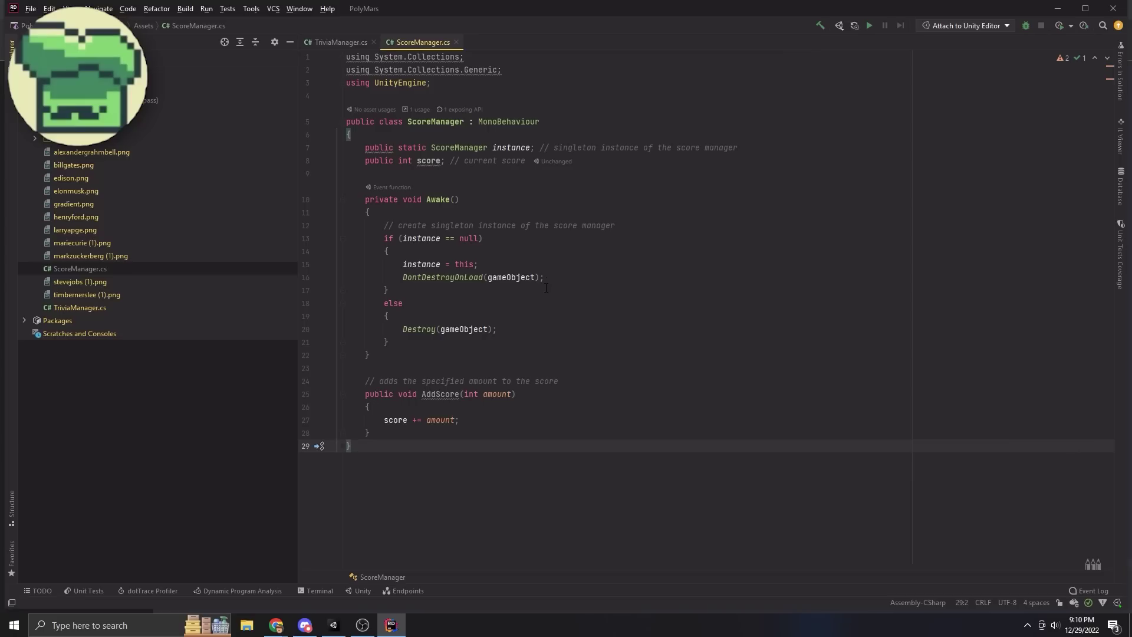
pyautogui.click(384, 623)
pyautogui.scroll(-5, 555, 451)
pyautogui.click(390, 625)
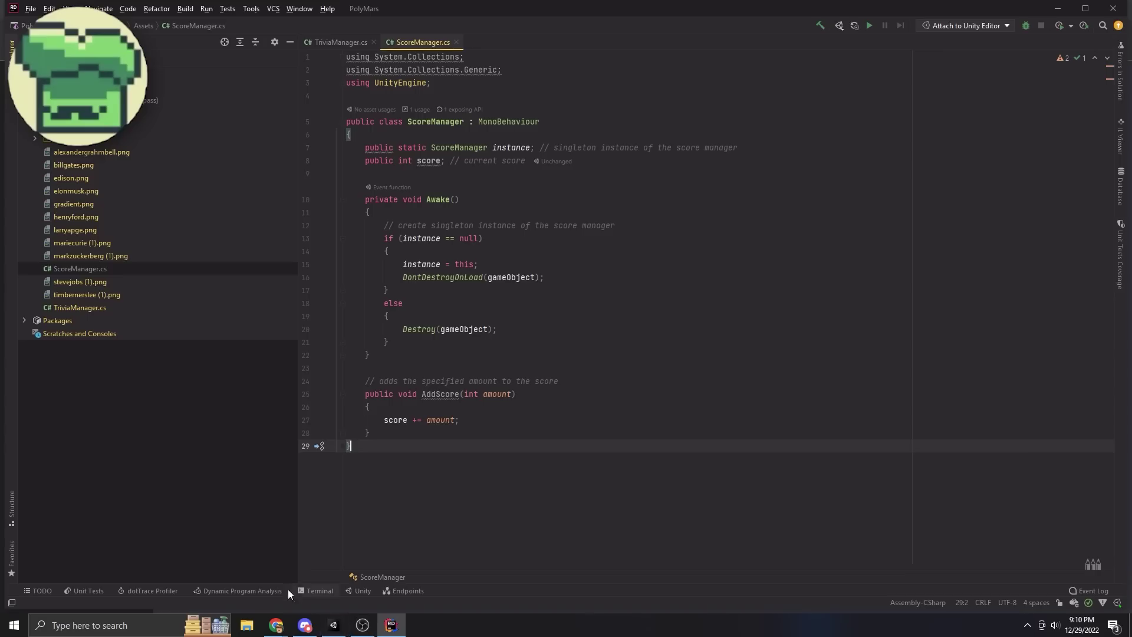